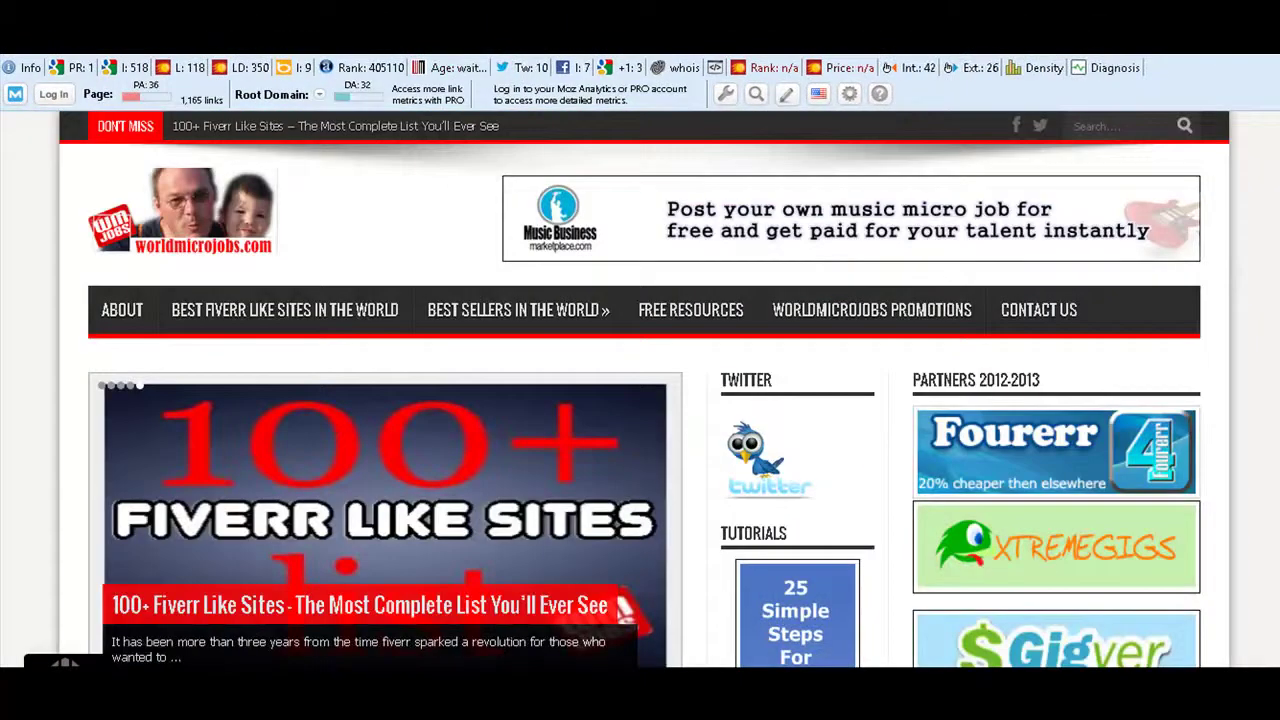
Scroll down and back up the worldmicrojobs page before moving on to Gig Loads.
scroll(640, 390, "down", 5)
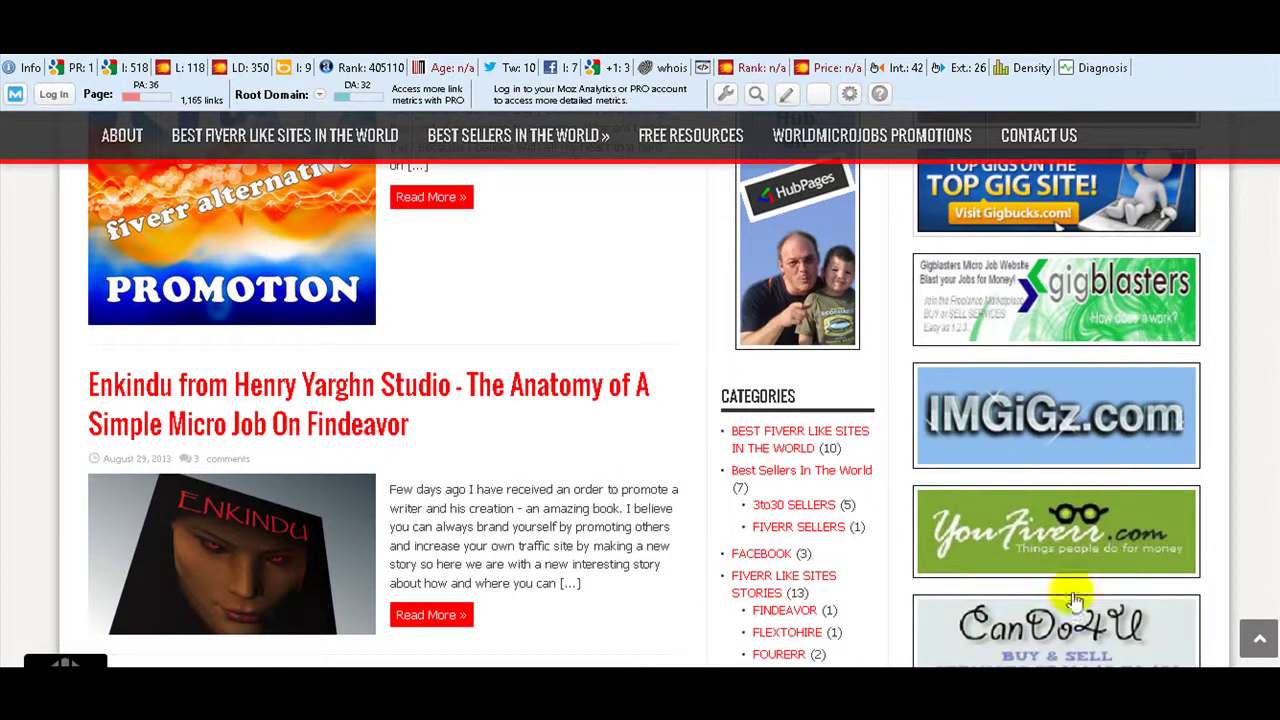
scroll(640, 390, "up", 5)
scroll(640, 390, "up", 3)
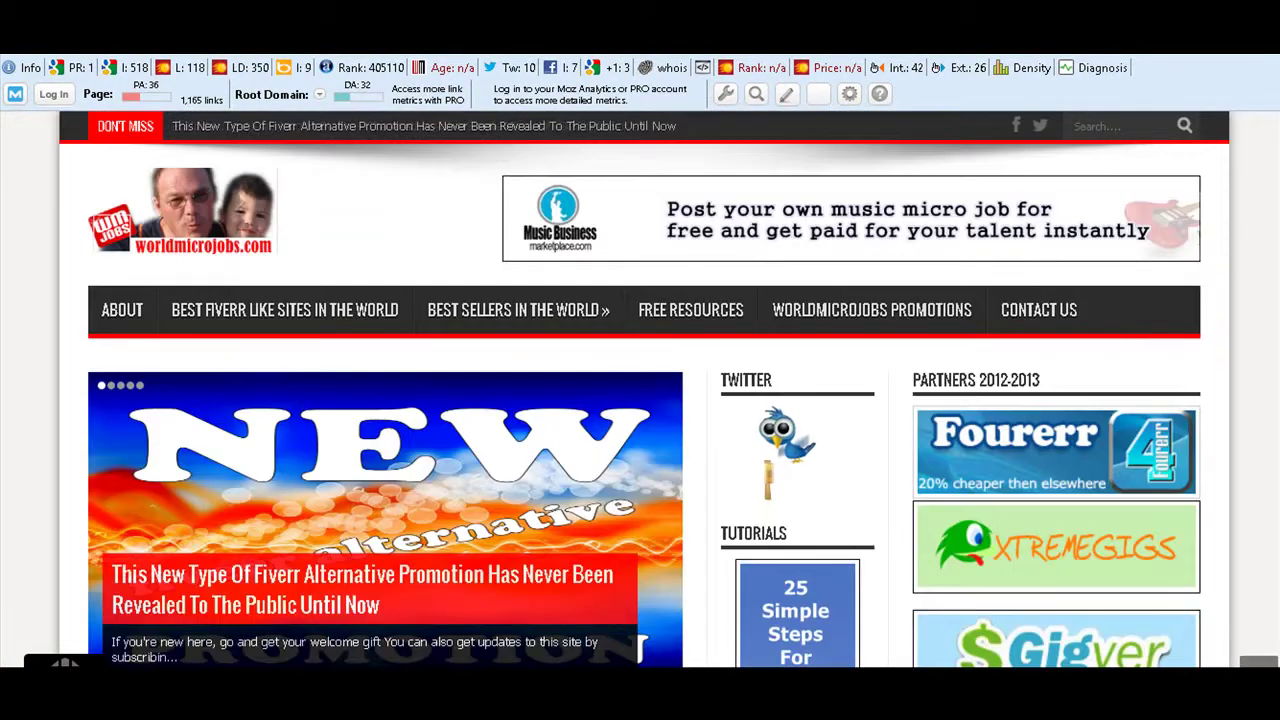
key("ctrl+Tab")
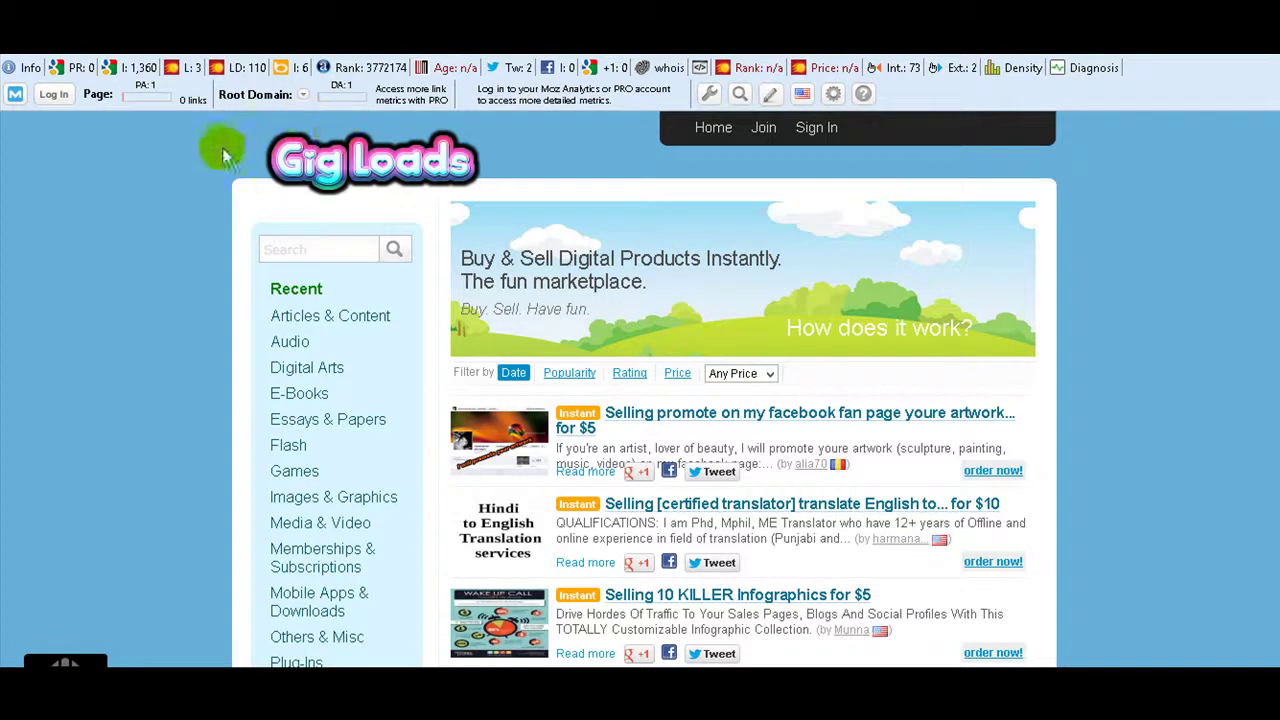
right_click(319, 163)
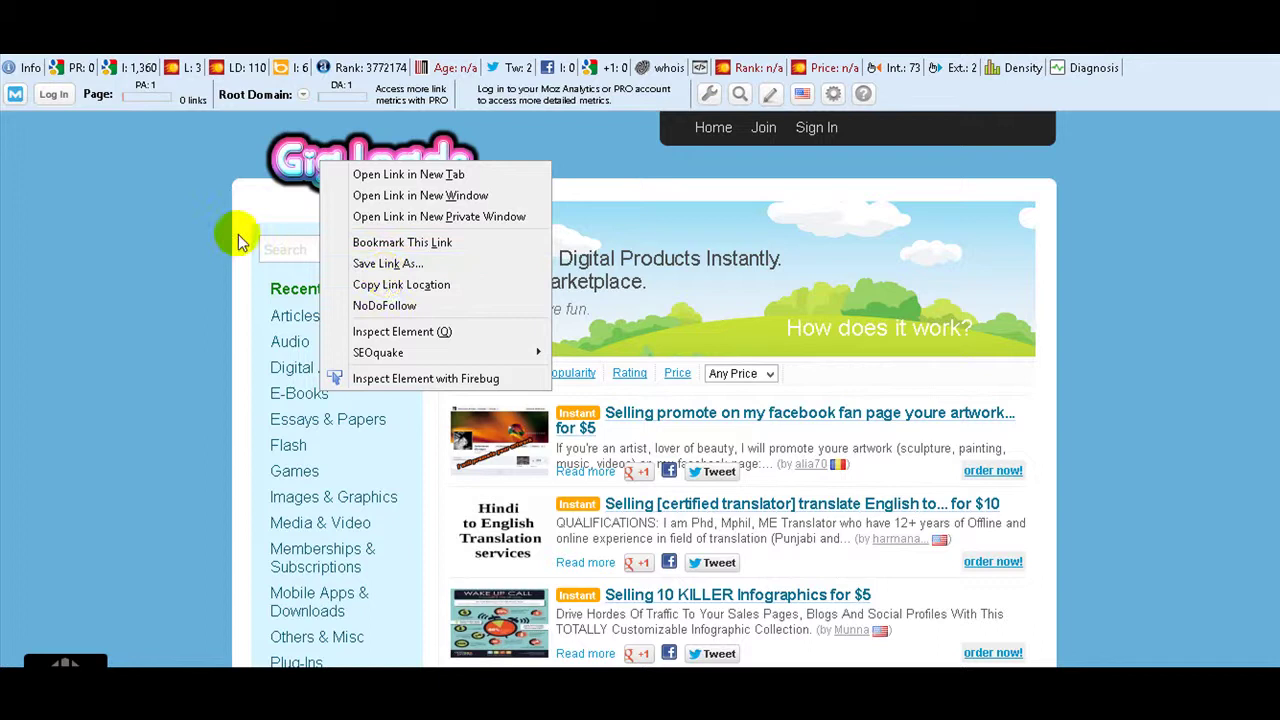
left_click(198, 222)
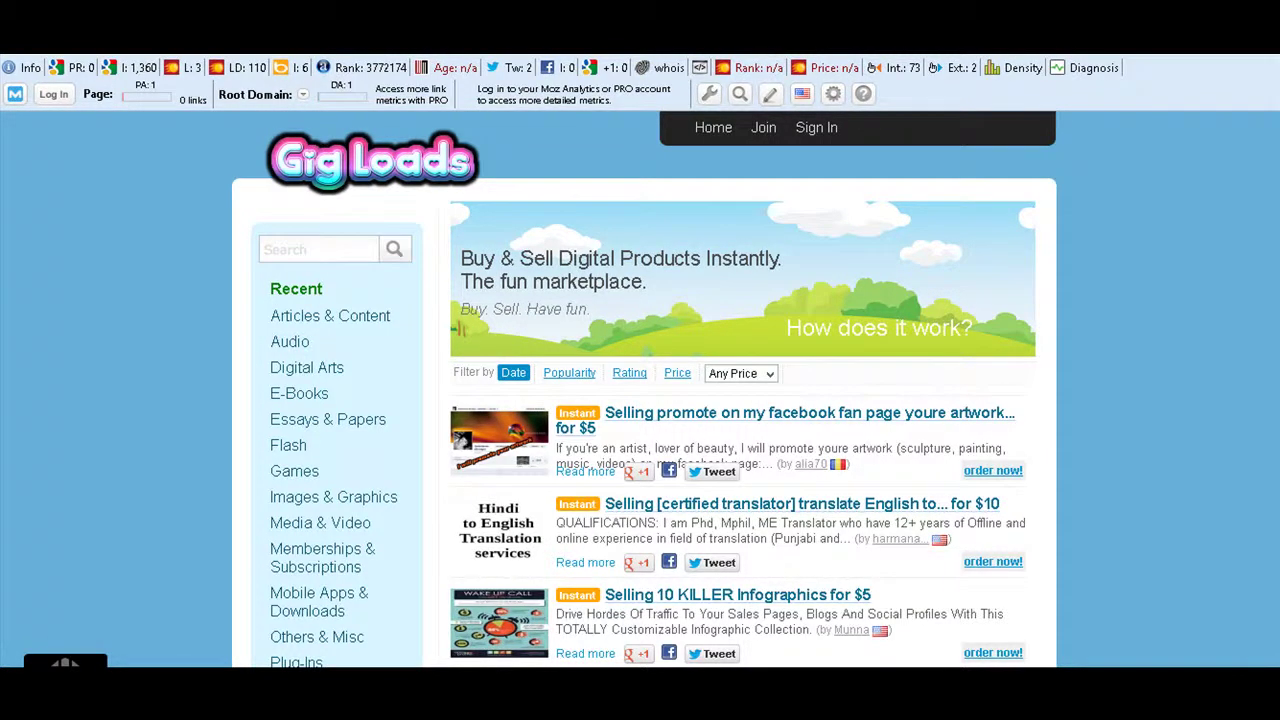
Inspect the Gig Loads logo link with Firebug and open style.php at its .logo a rule.
key("F12")
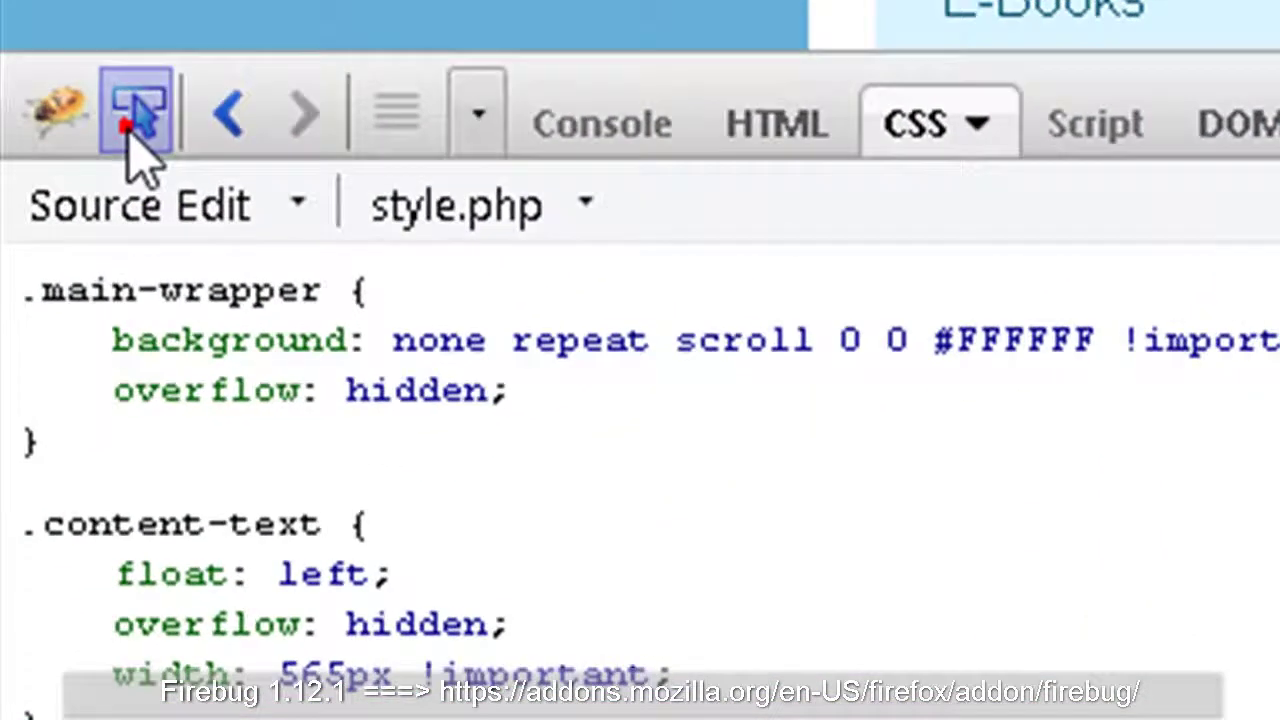
left_click(82, 316)
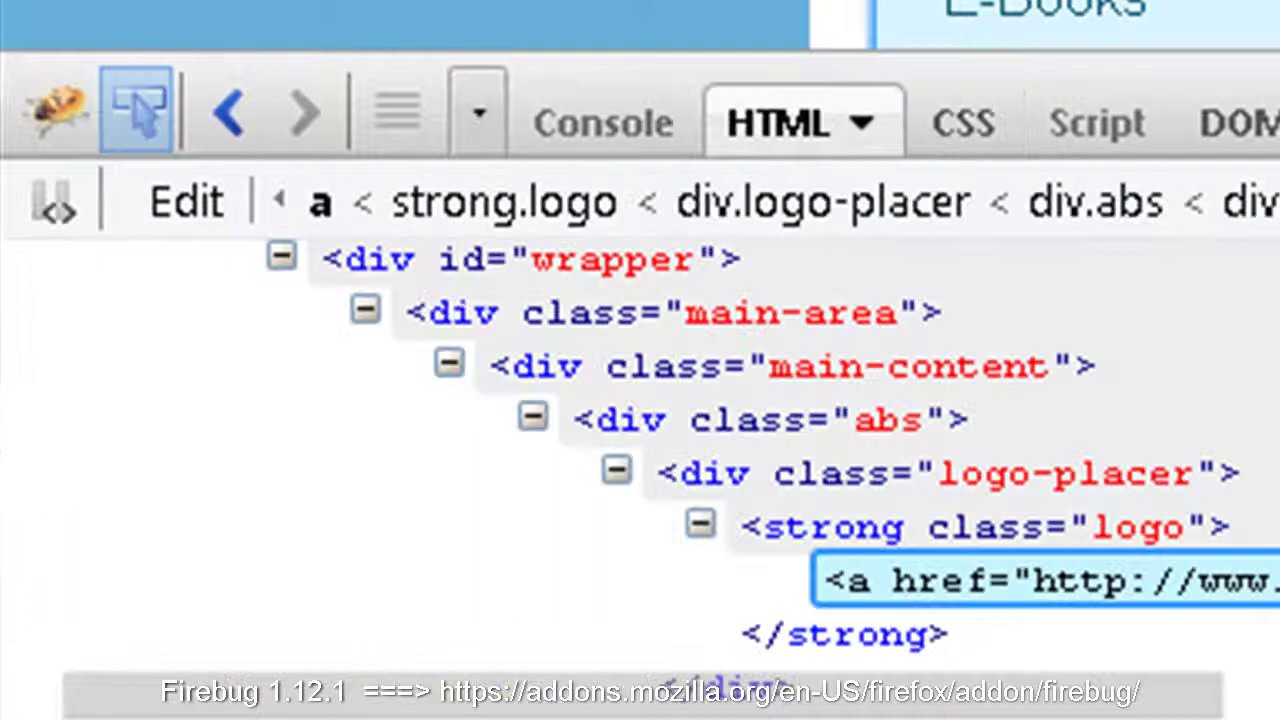
left_click(470, 78)
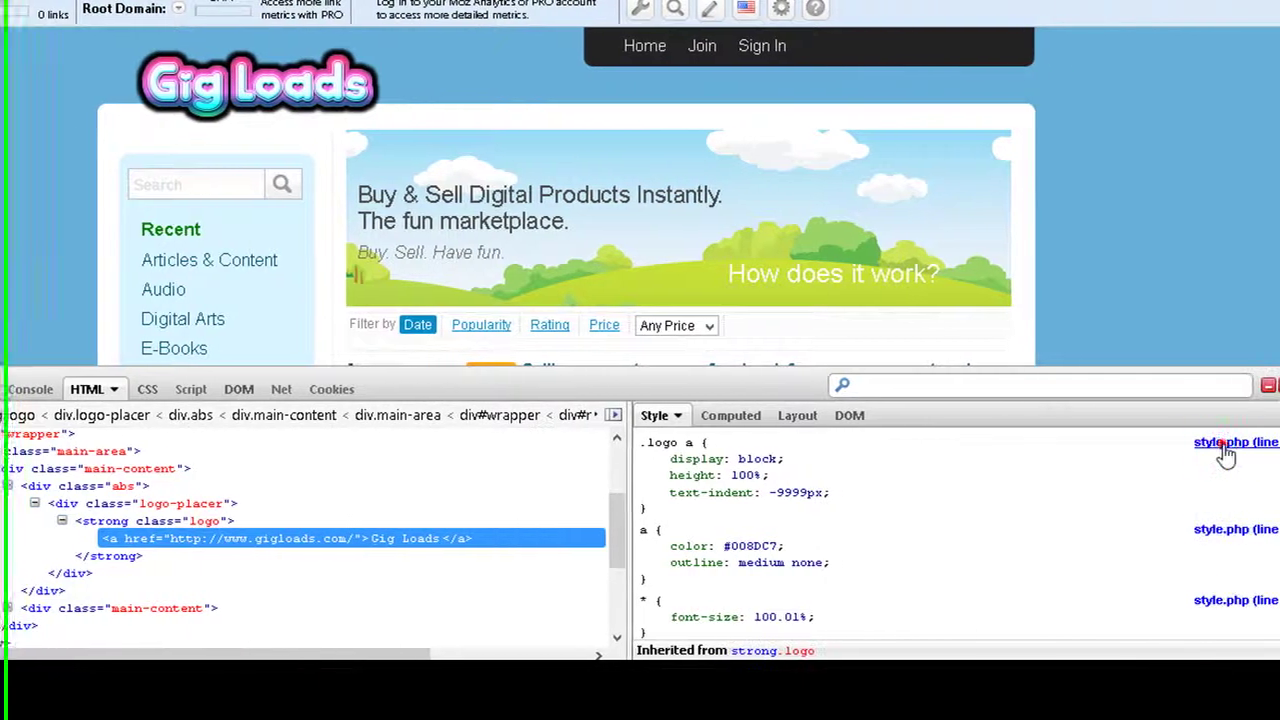
left_click(1214, 449)
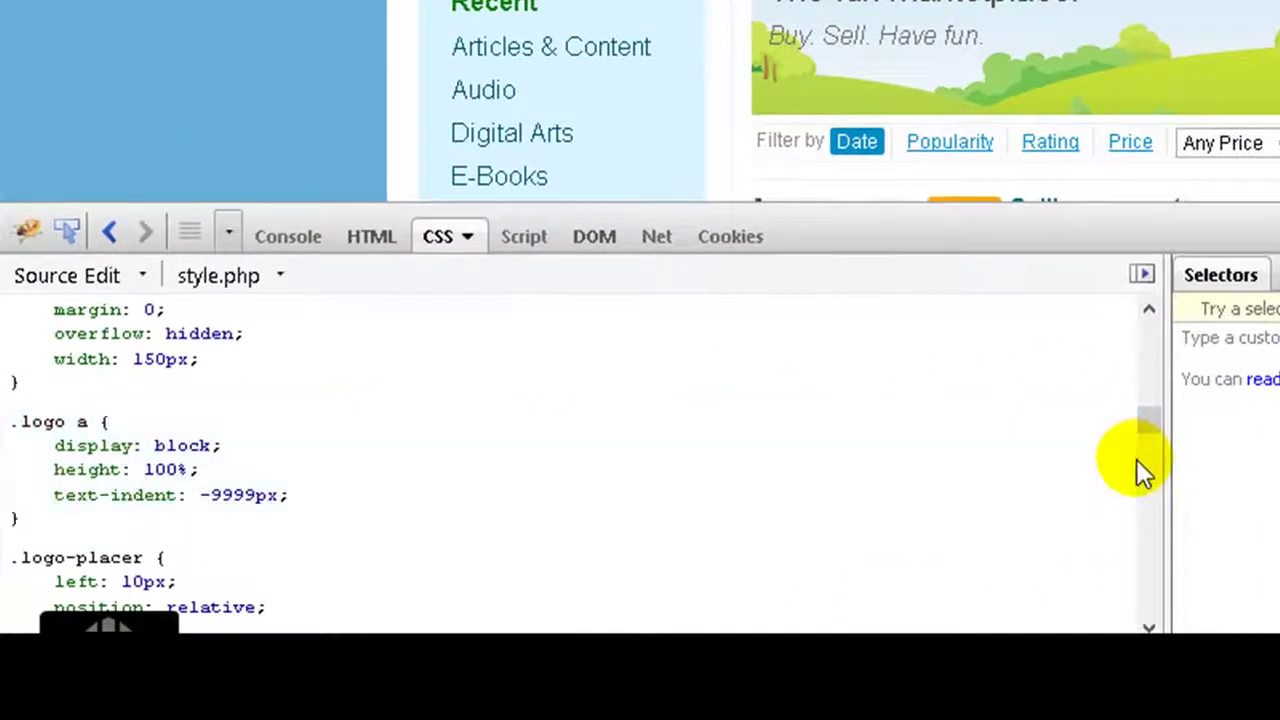
Search style.php's image URLs until scriptolution.png in .inner .logo previews as the 275 x 75 logo.
left_click_drag(1154, 419, 1148, 430)
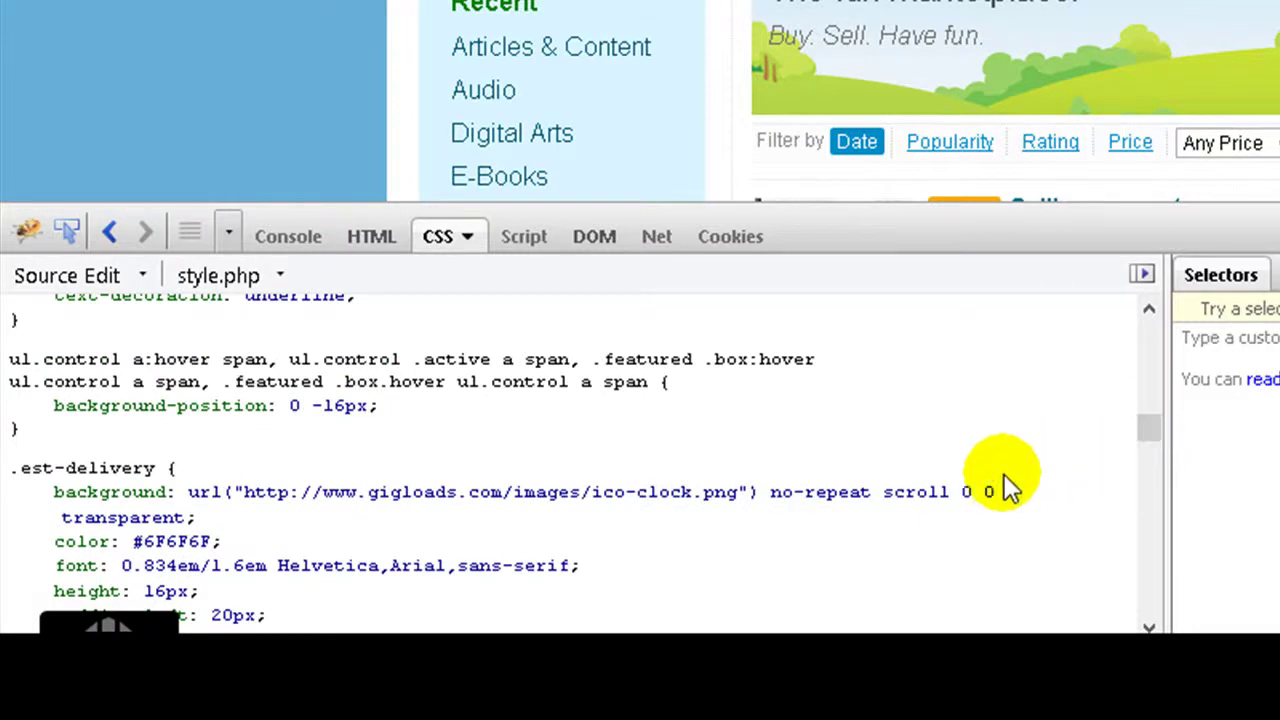
scroll(1004, 474, "down", 1)
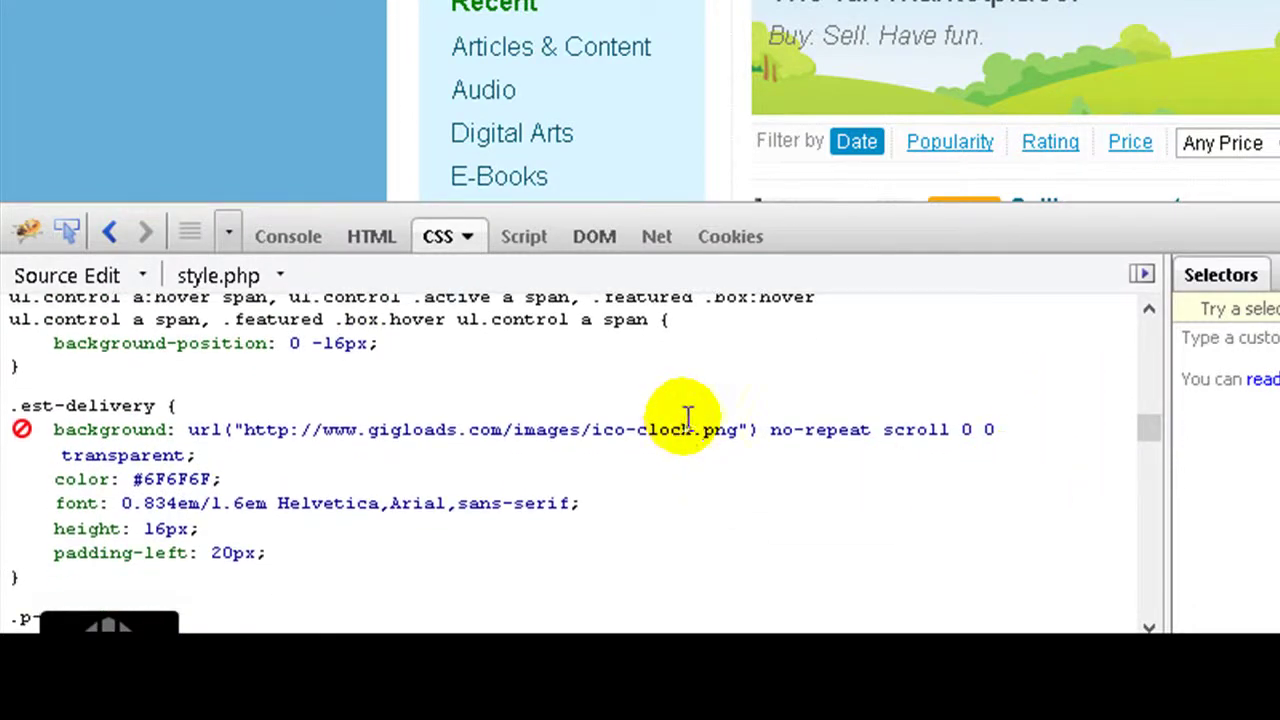
scroll(1060, 443, "down", 4)
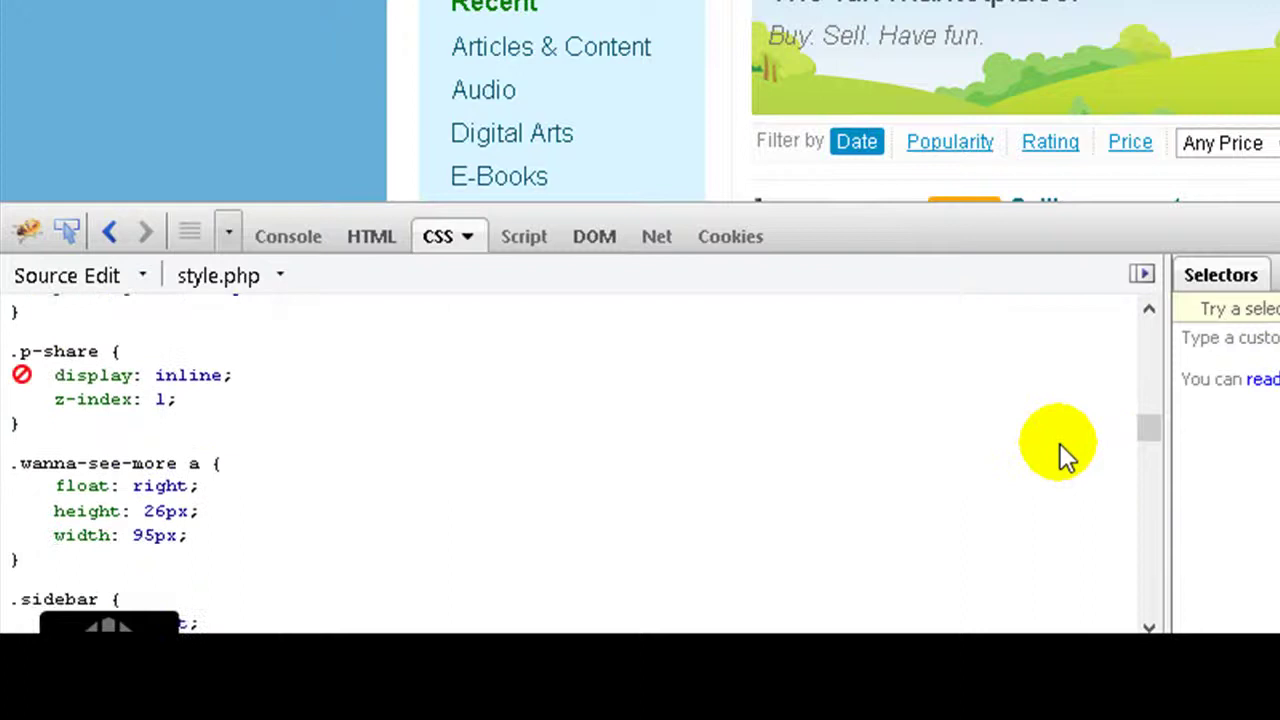
scroll(1060, 443, "down", 15)
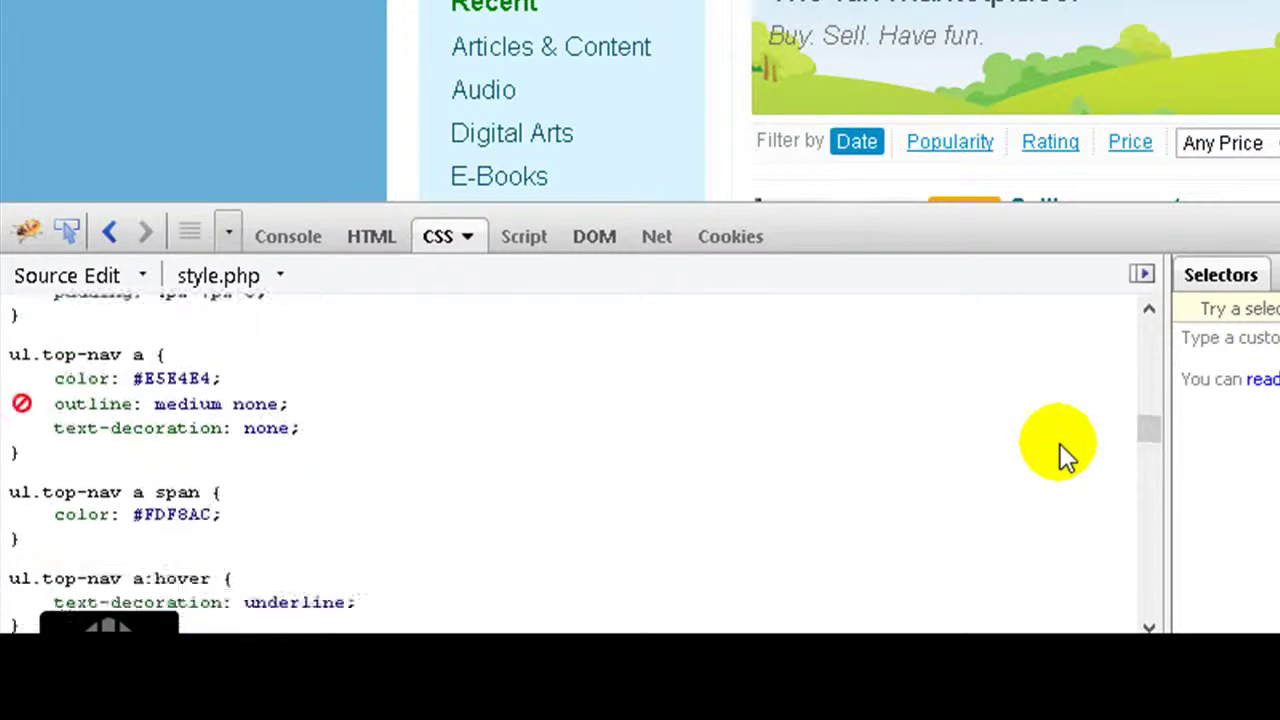
scroll(1060, 443, "down", 15)
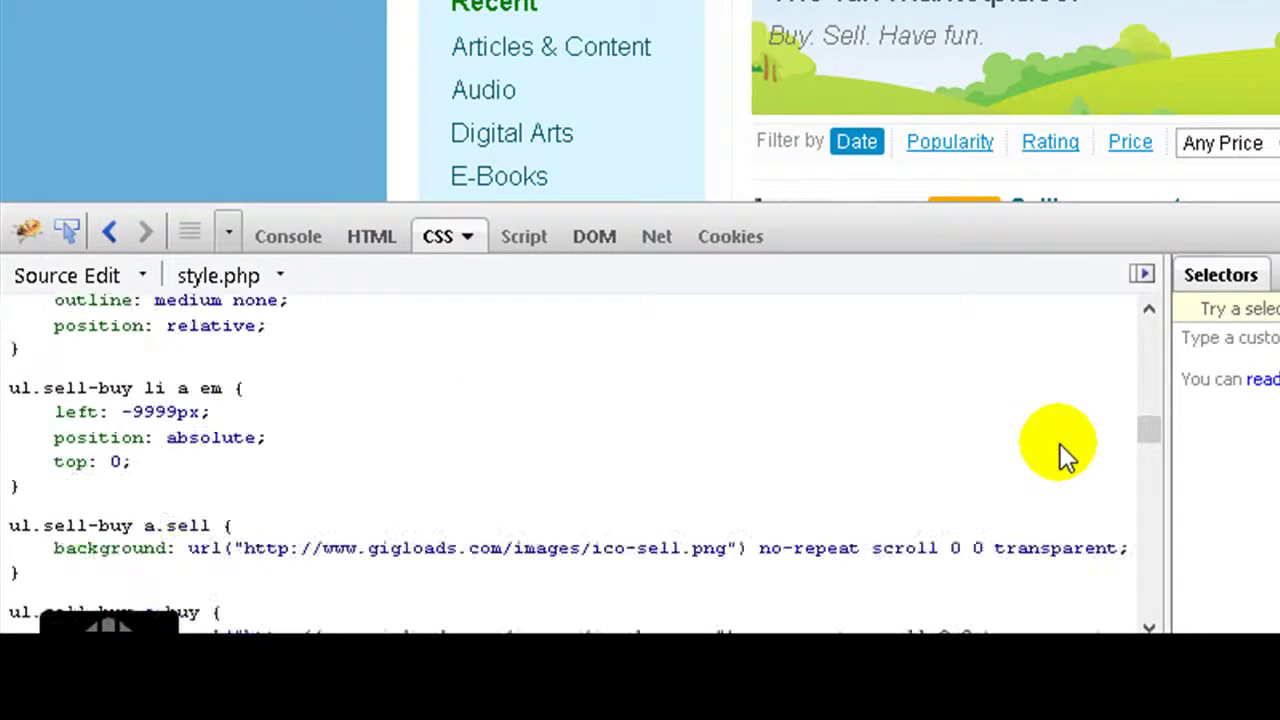
scroll(1060, 443, "down", 4)
scroll(934, 423, "up", 2)
mouse_move(666, 429)
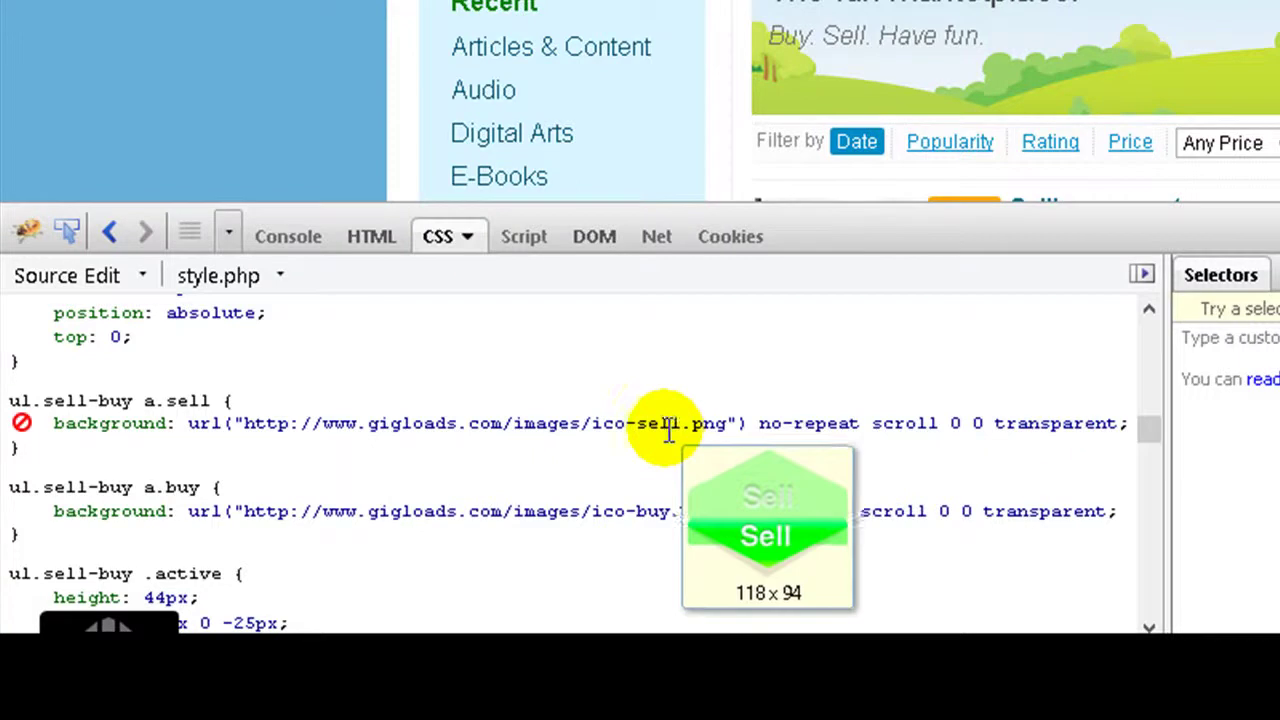
mouse_move(662, 516)
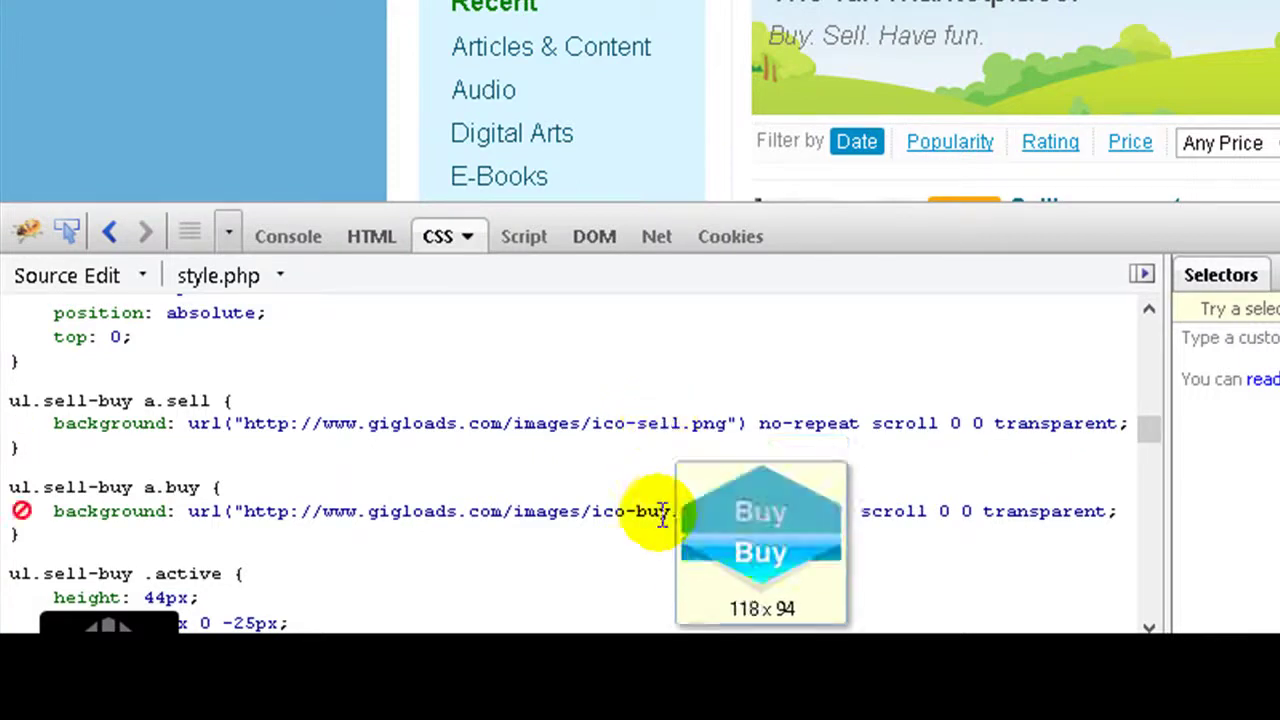
scroll(1004, 520, "down", 10)
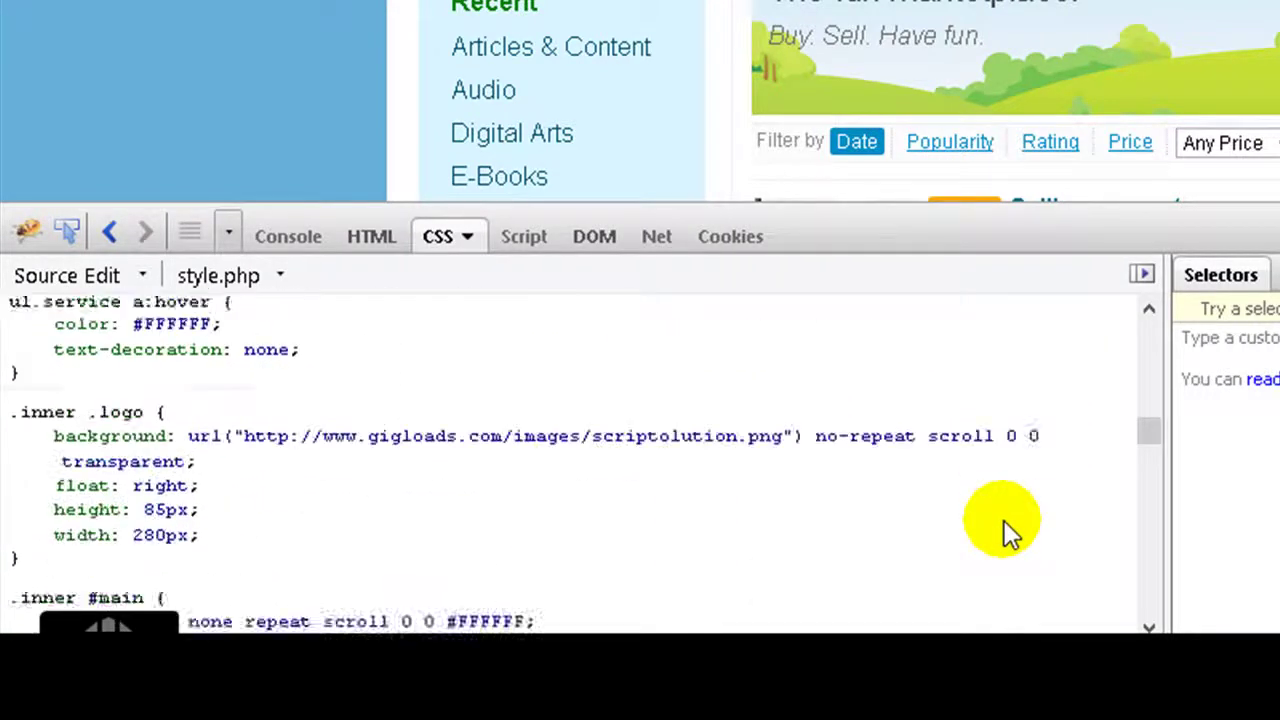
scroll(1004, 522, "down", 4)
scroll(920, 485, "up", 3)
mouse_move(743, 407)
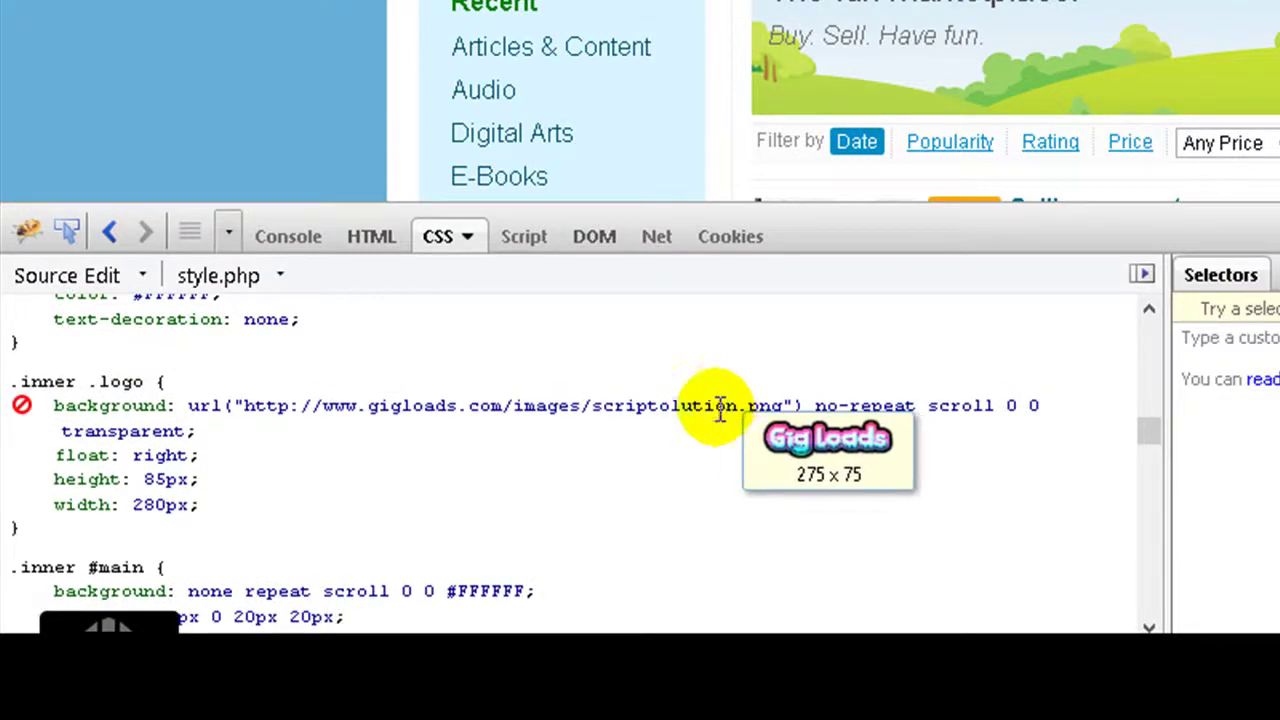
Copy the scriptolution.png image address and load it in a fresh tab.
right_click(591, 401)
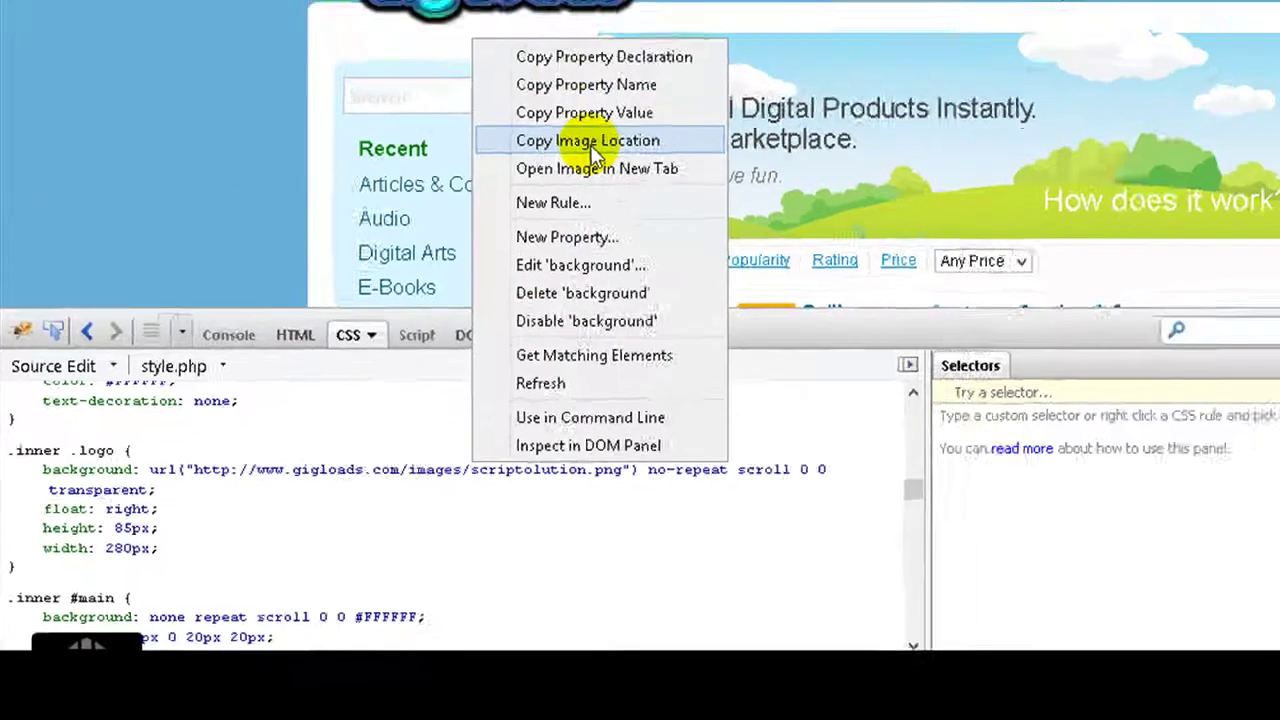
left_click(593, 150)
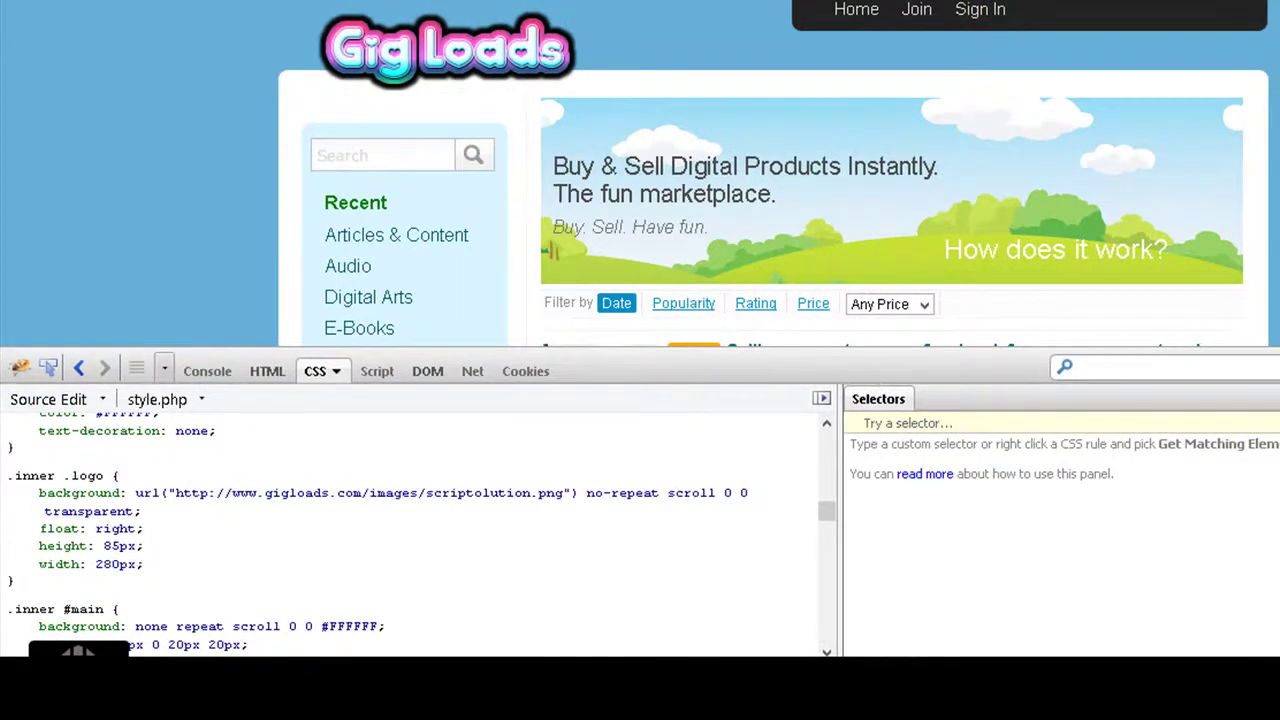
key("ctrl+t")
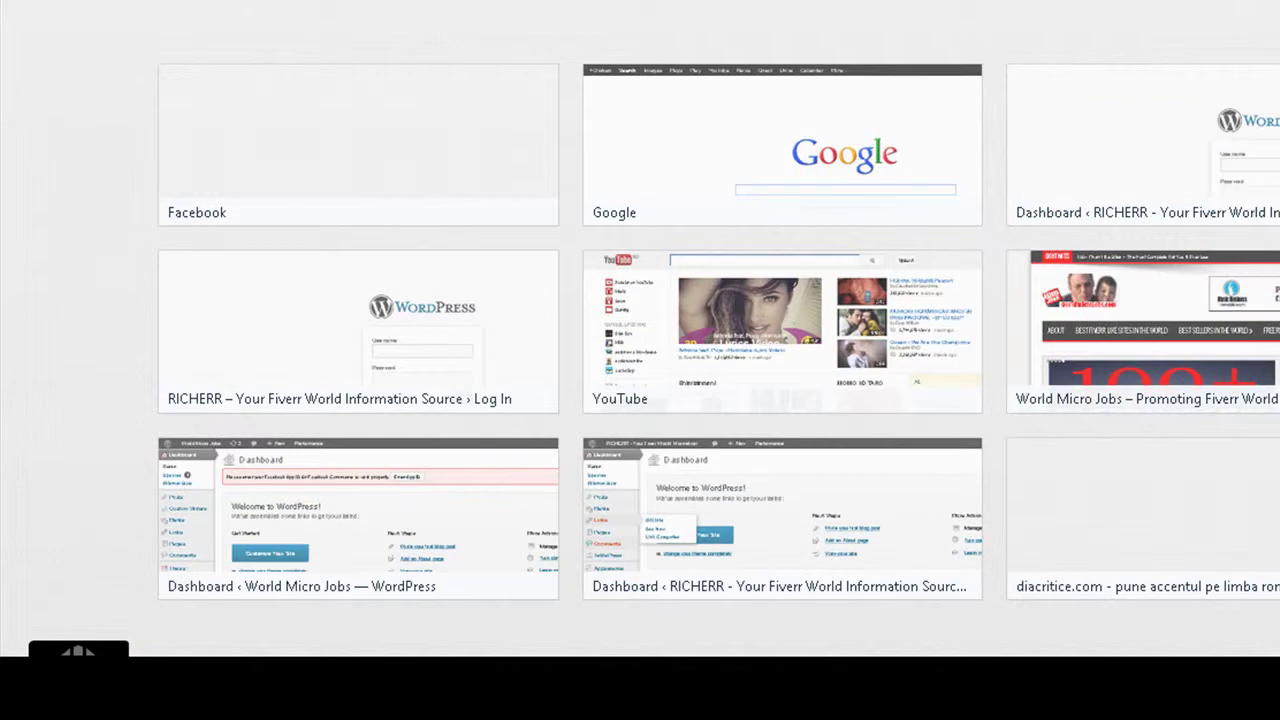
right_click(160, 0)
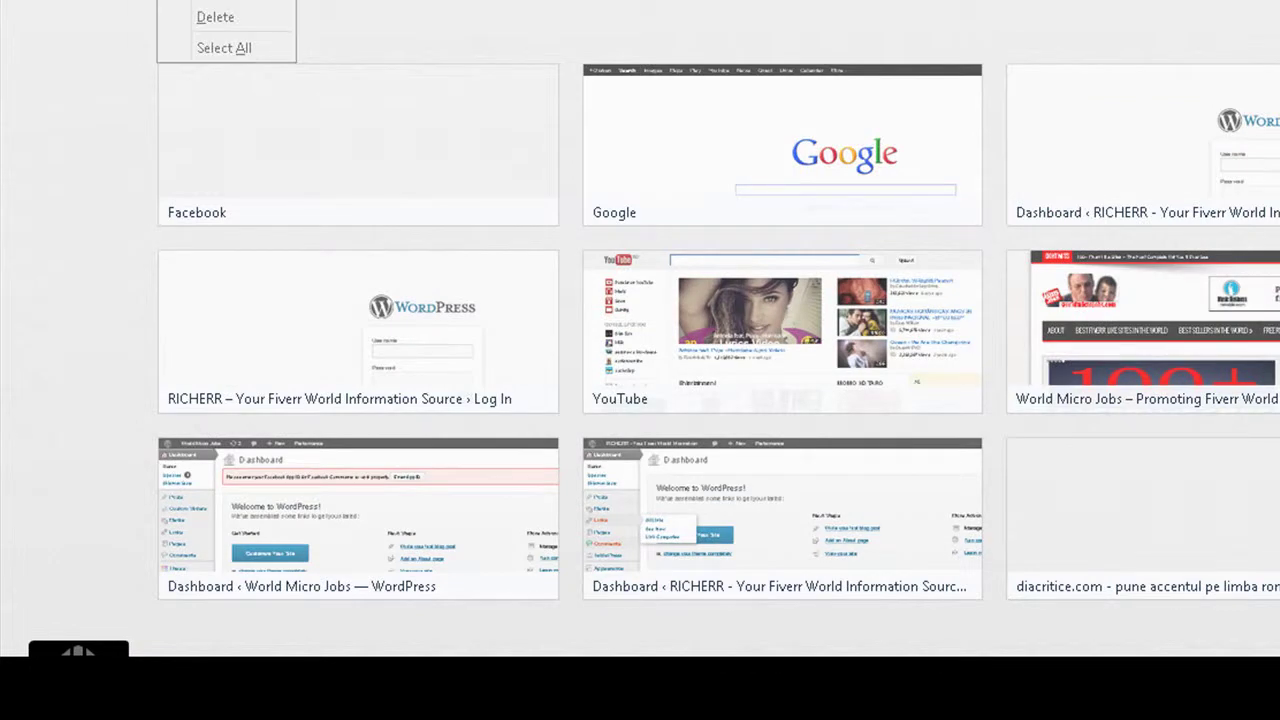
left_click(200, 0)
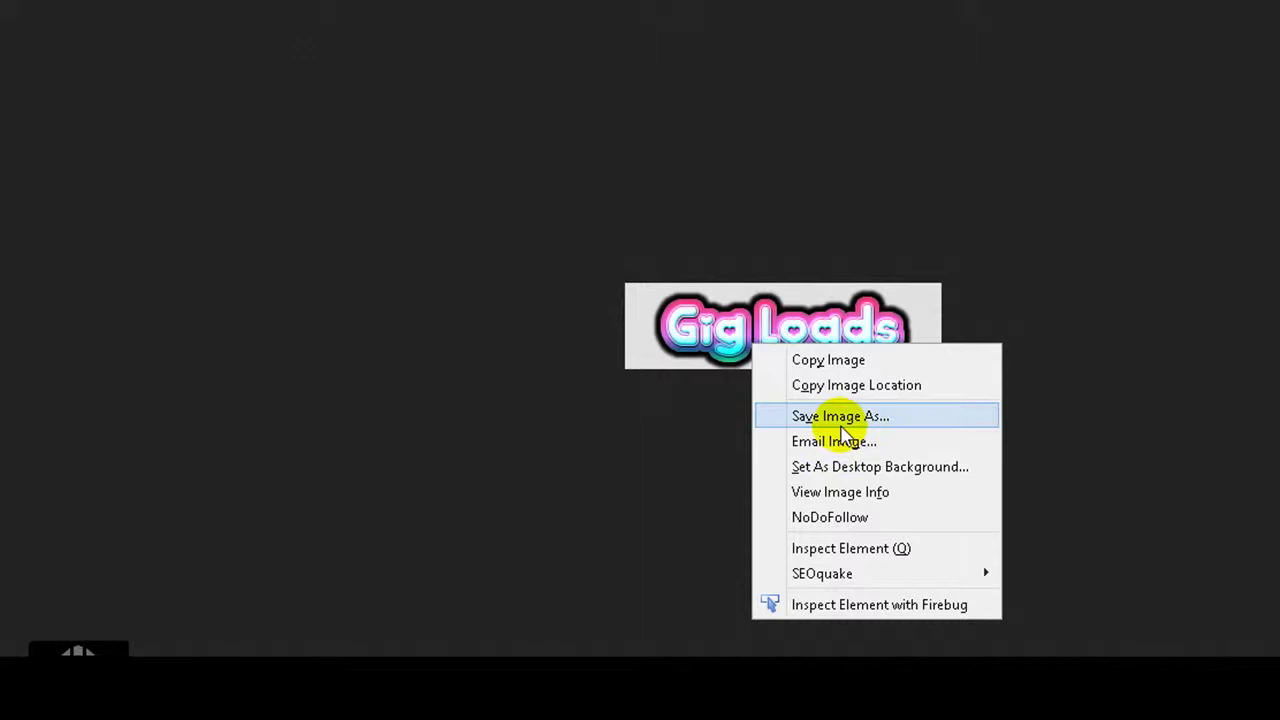
Save the logo image under the name 'giloadlogo', choosing the Pictures folder as destination.
left_click(840, 418)
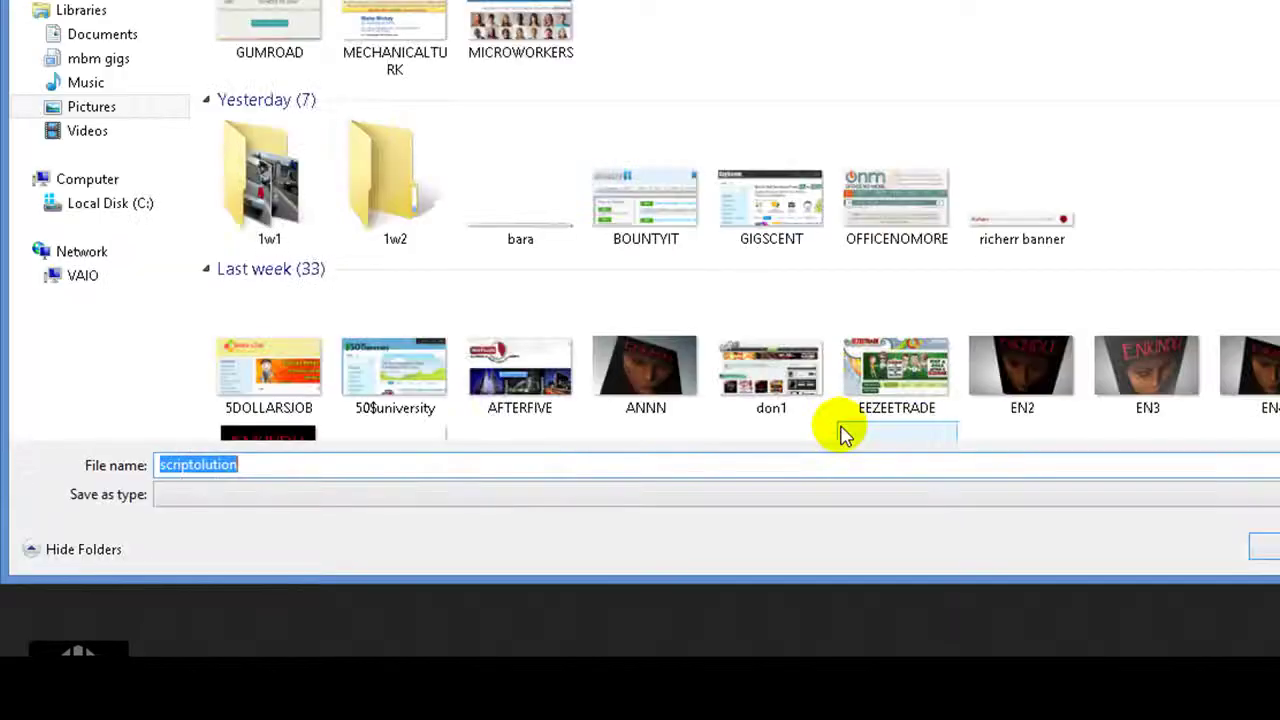
type("g")
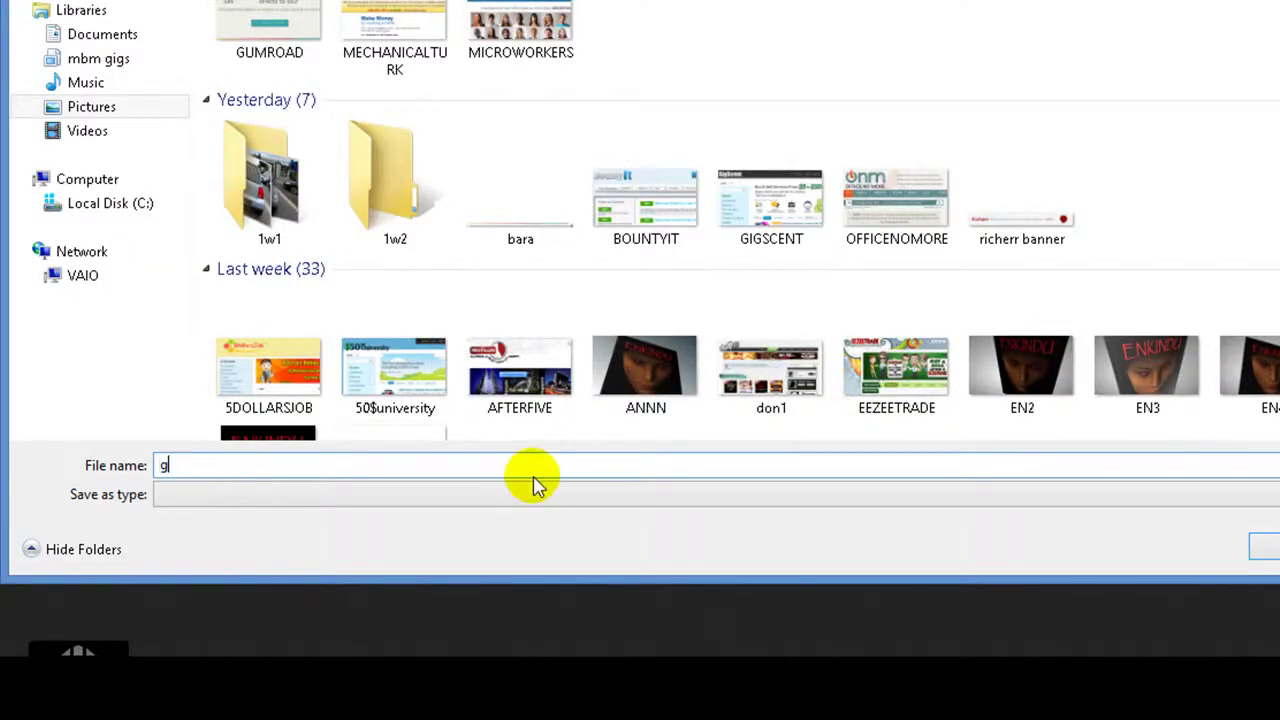
type("iloadlogo")
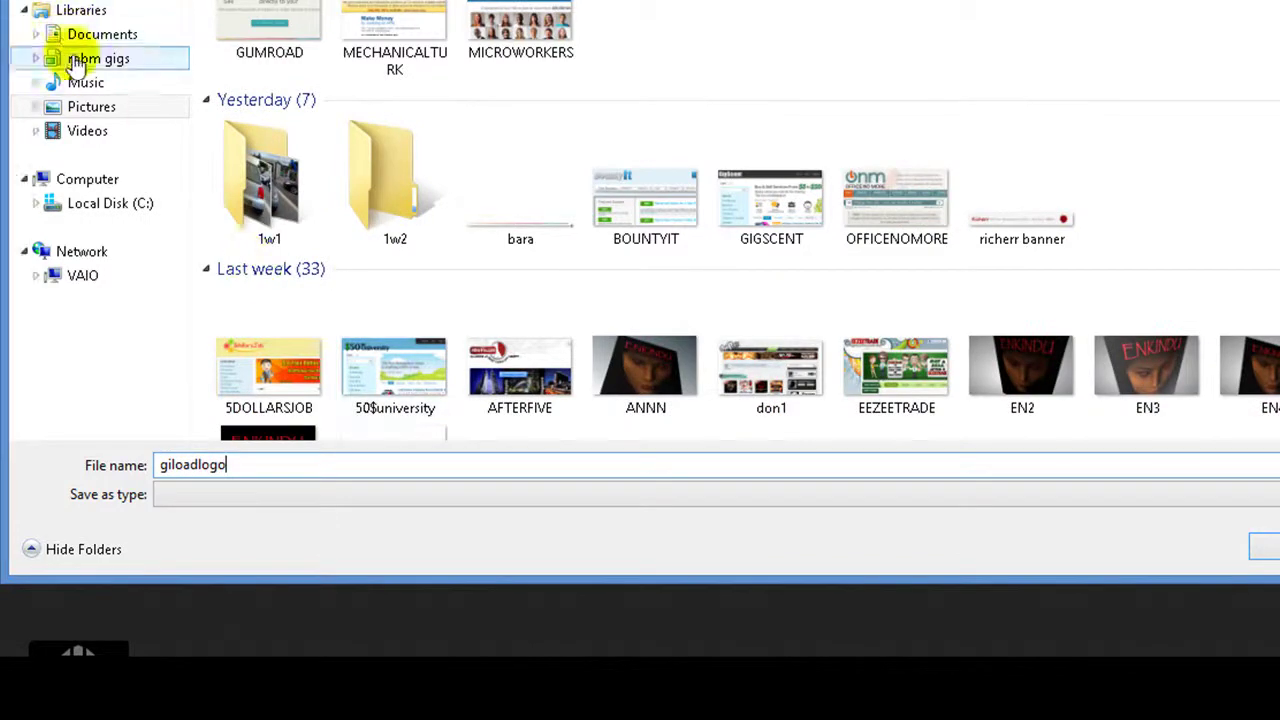
left_click(92, 108)
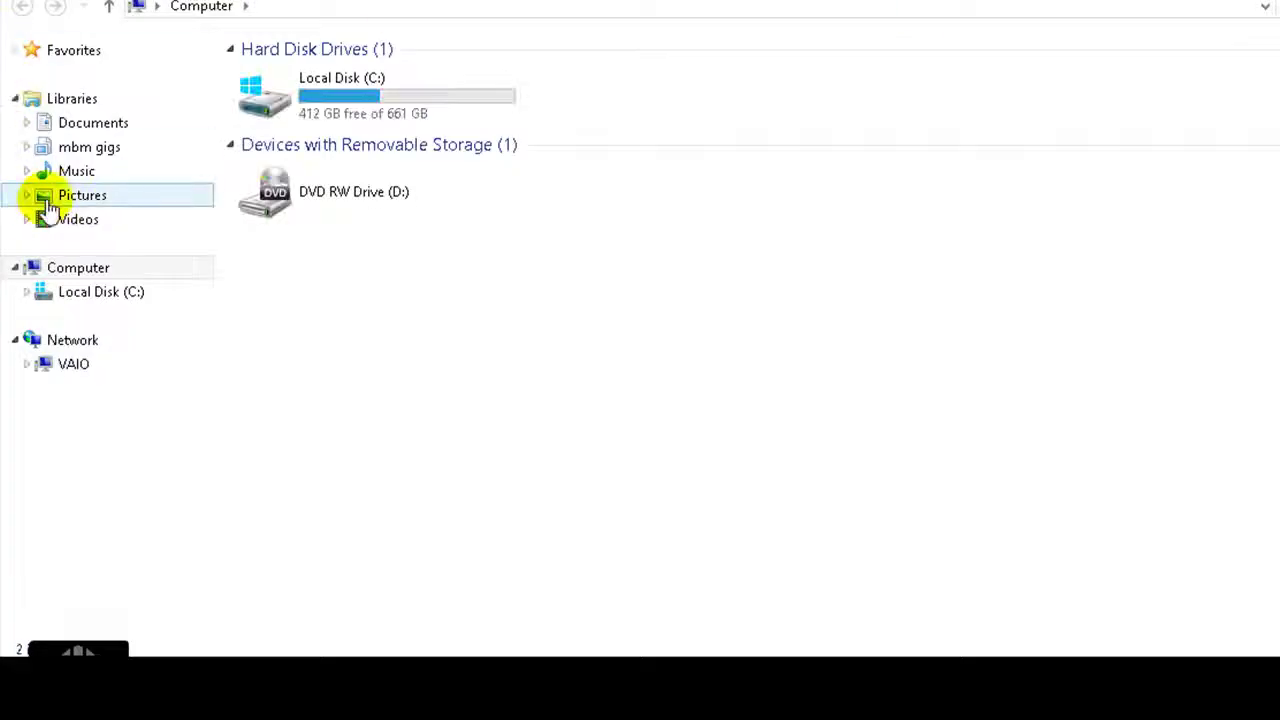
Show the Pictures library and bring up the context menu for the giloadlogo image.
left_click(55, 200)
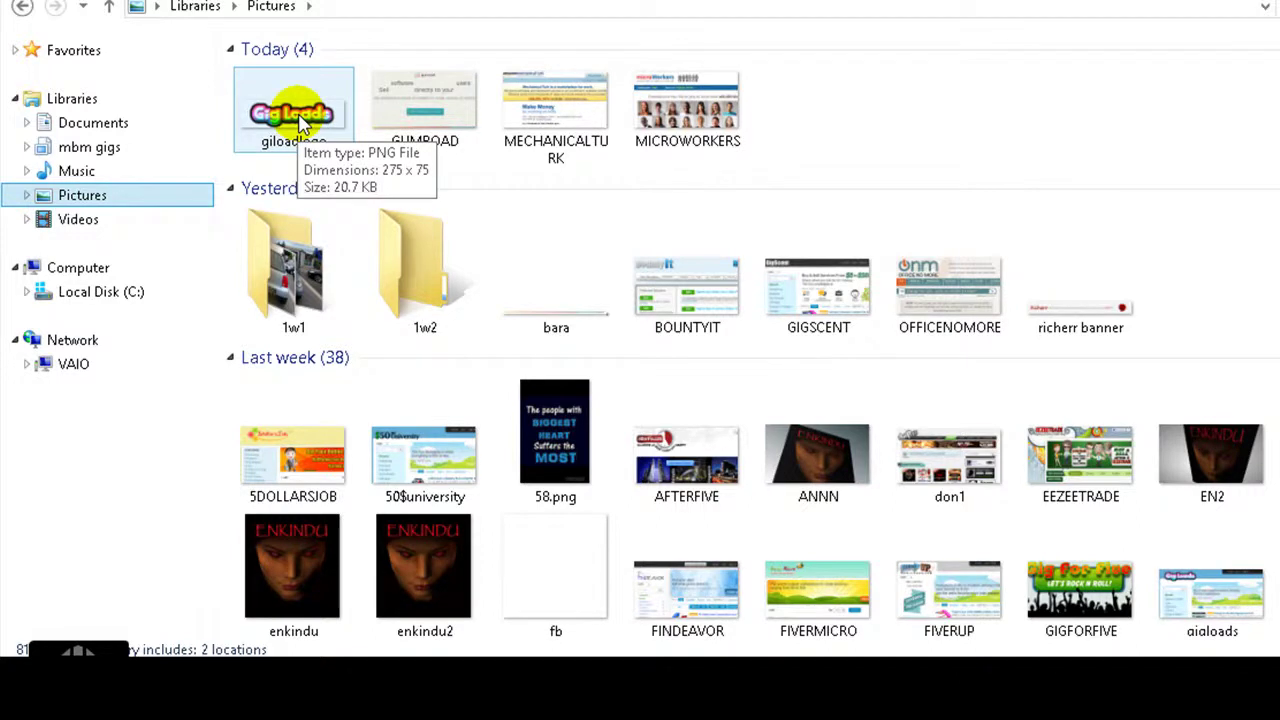
right_click(297, 120)
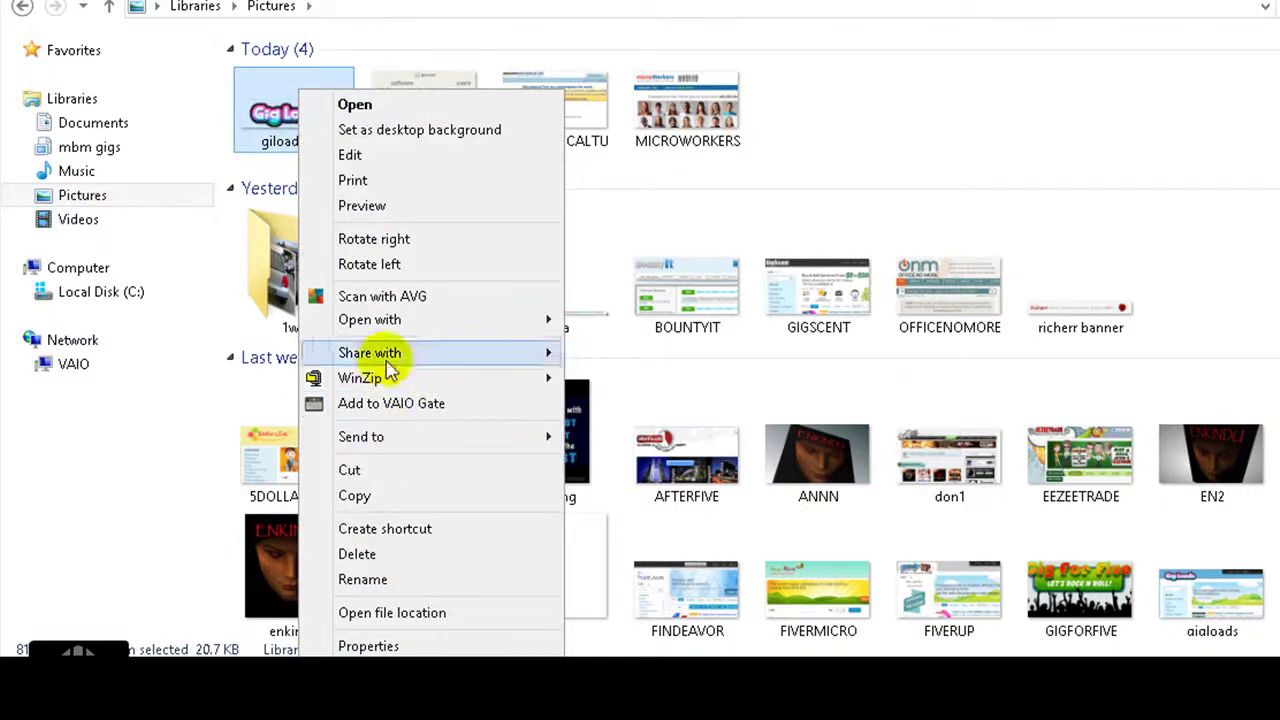
Open giloadlogo in Windows Photo Viewer via the Open with submenu.
mouse_move(393, 318)
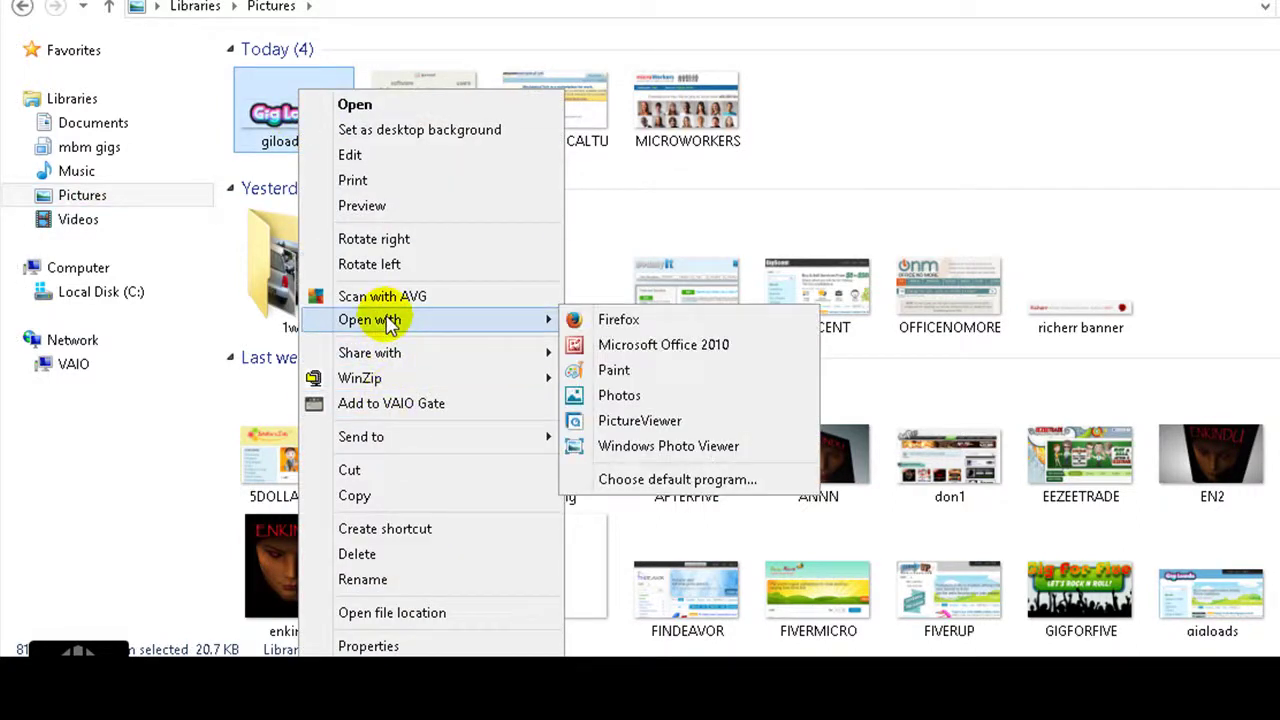
left_click(686, 445)
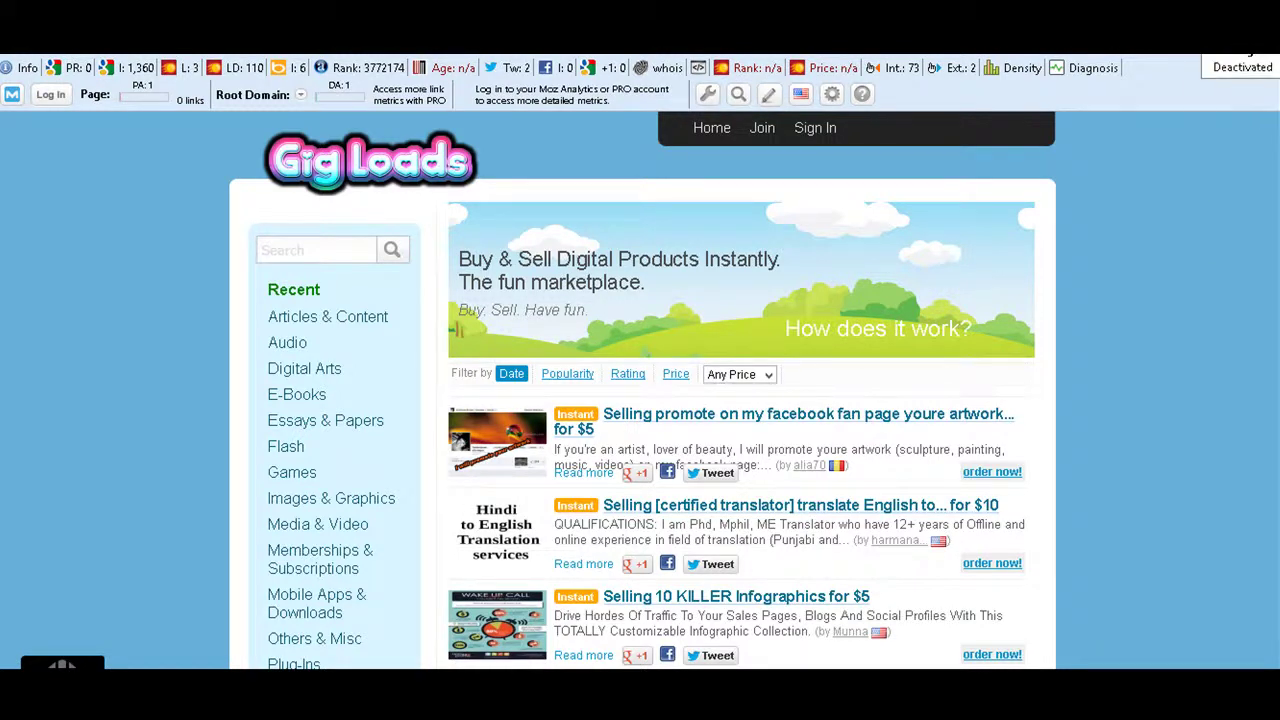
Look over the Firebug dropdown options, then open a new tab of frequently visited sites.
left_click(1262, 62)
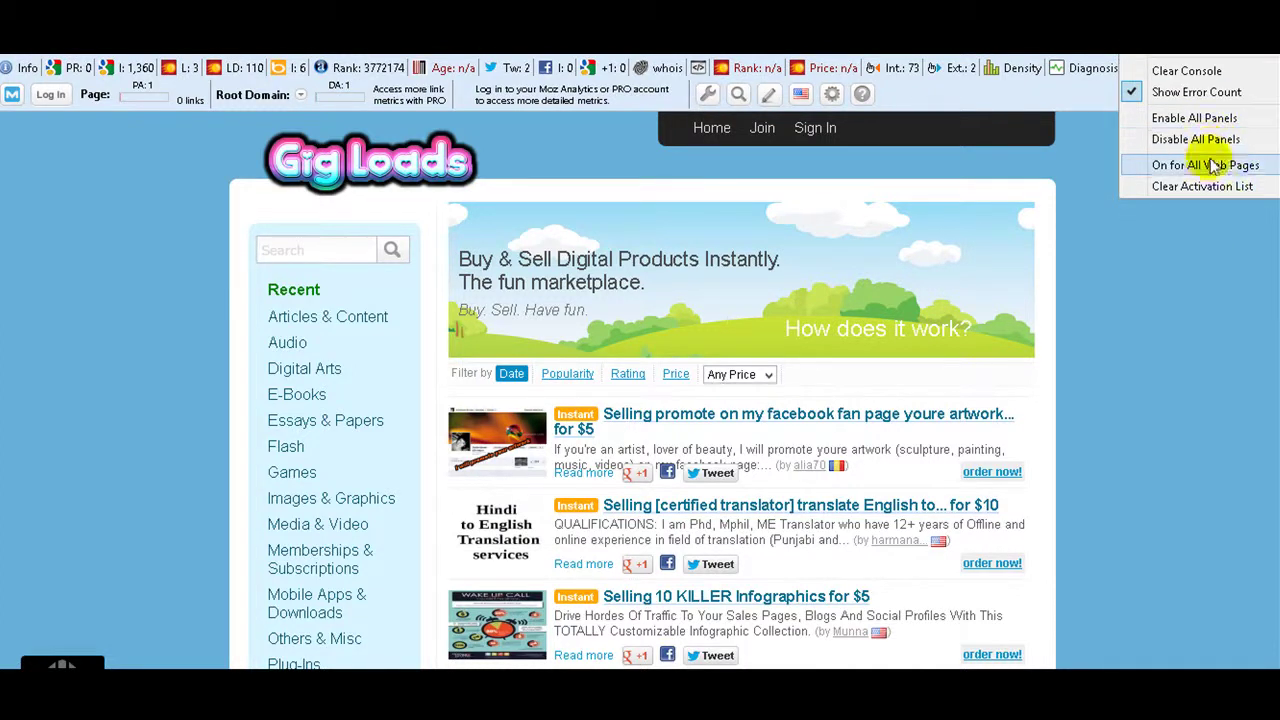
mouse_move(1186, 70)
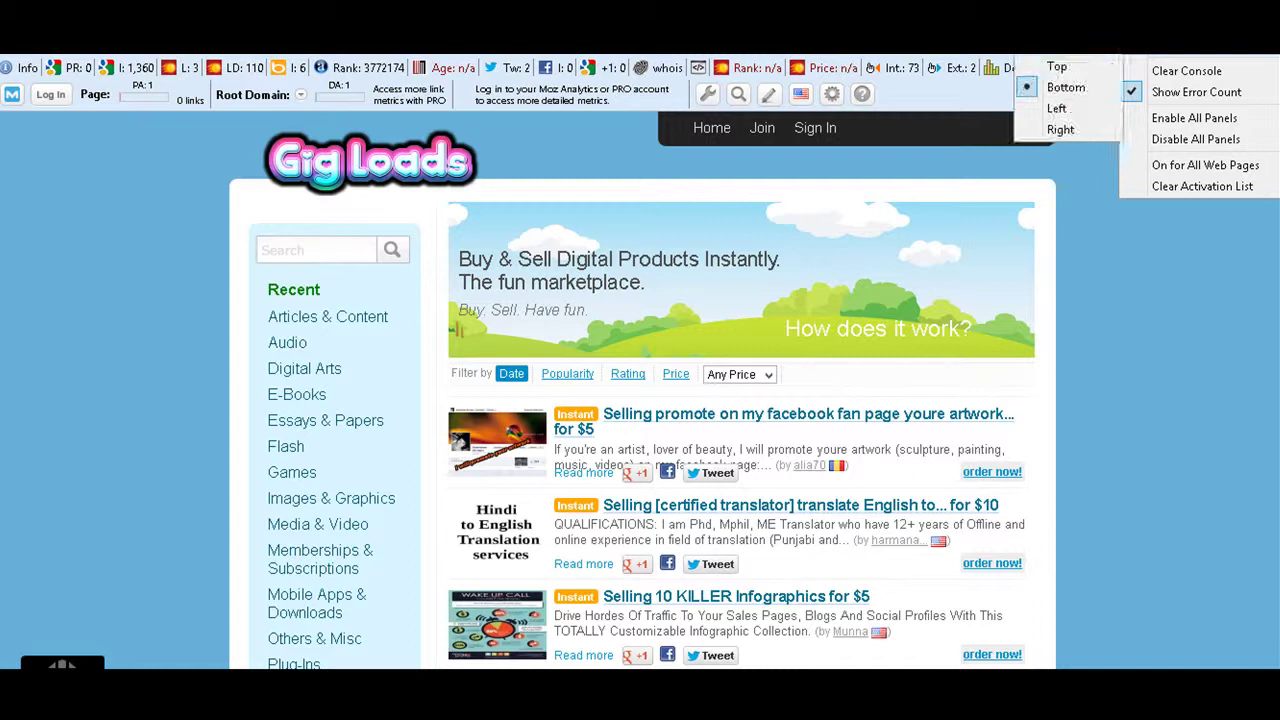
key("ctrl+t")
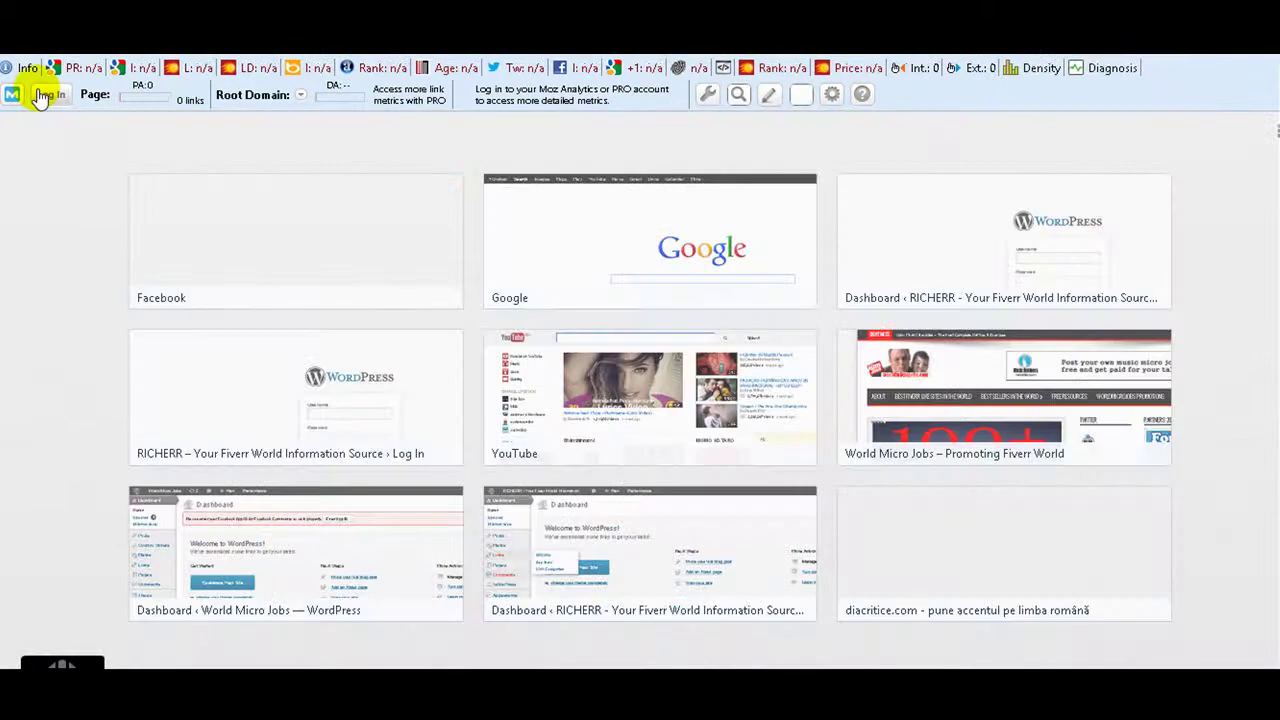
Google 'firebug addon' and open the Firebug :: Add-ons for Firefox result.
left_click(631, 263)
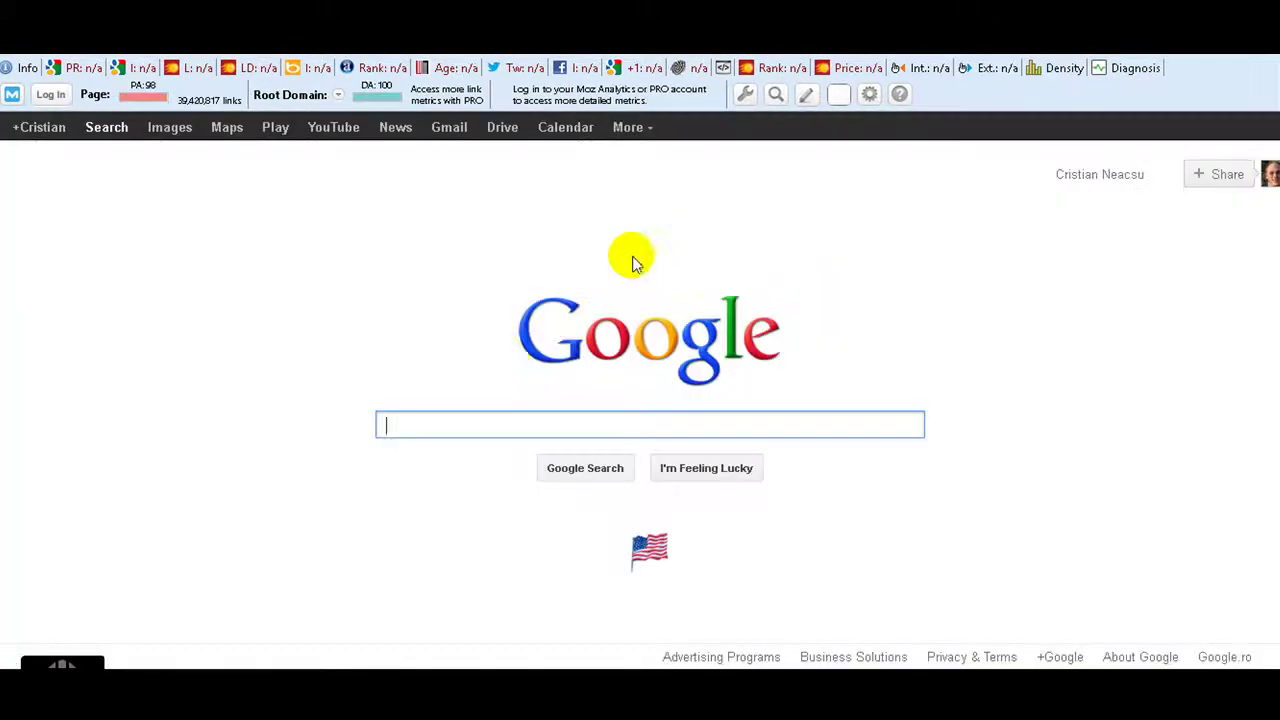
left_click(422, 420)
type("f")
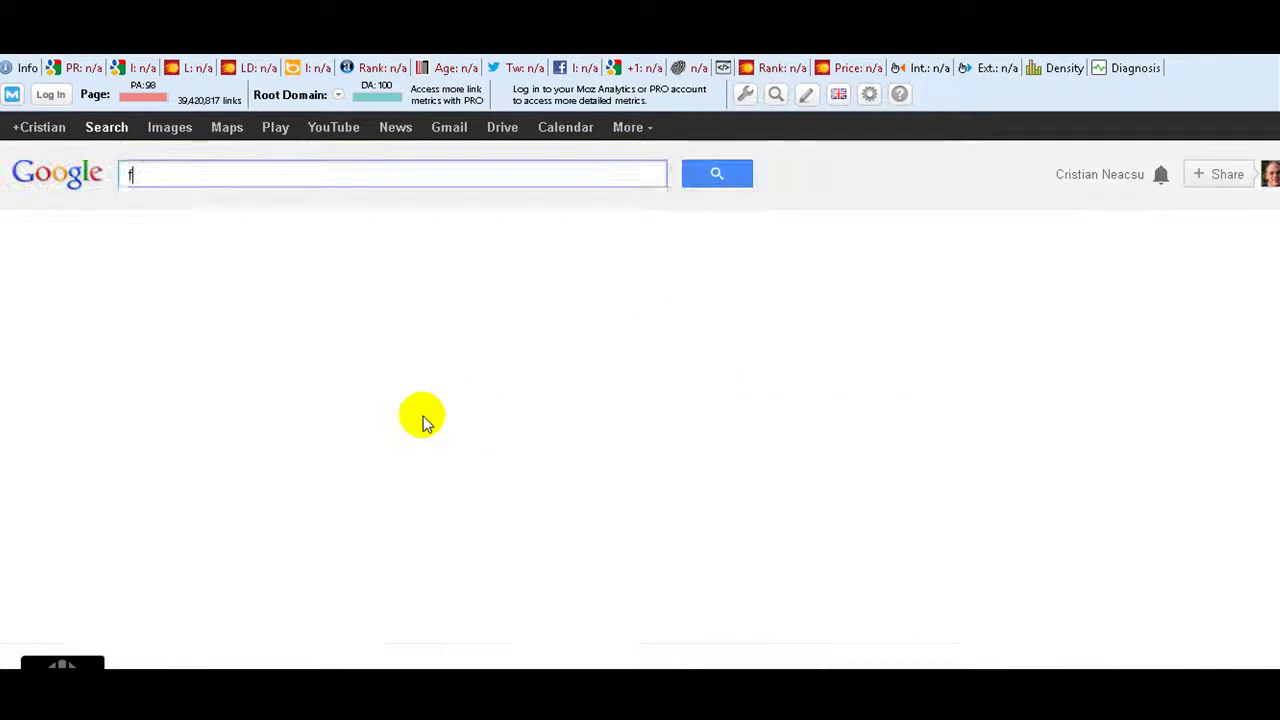
type("irebug a")
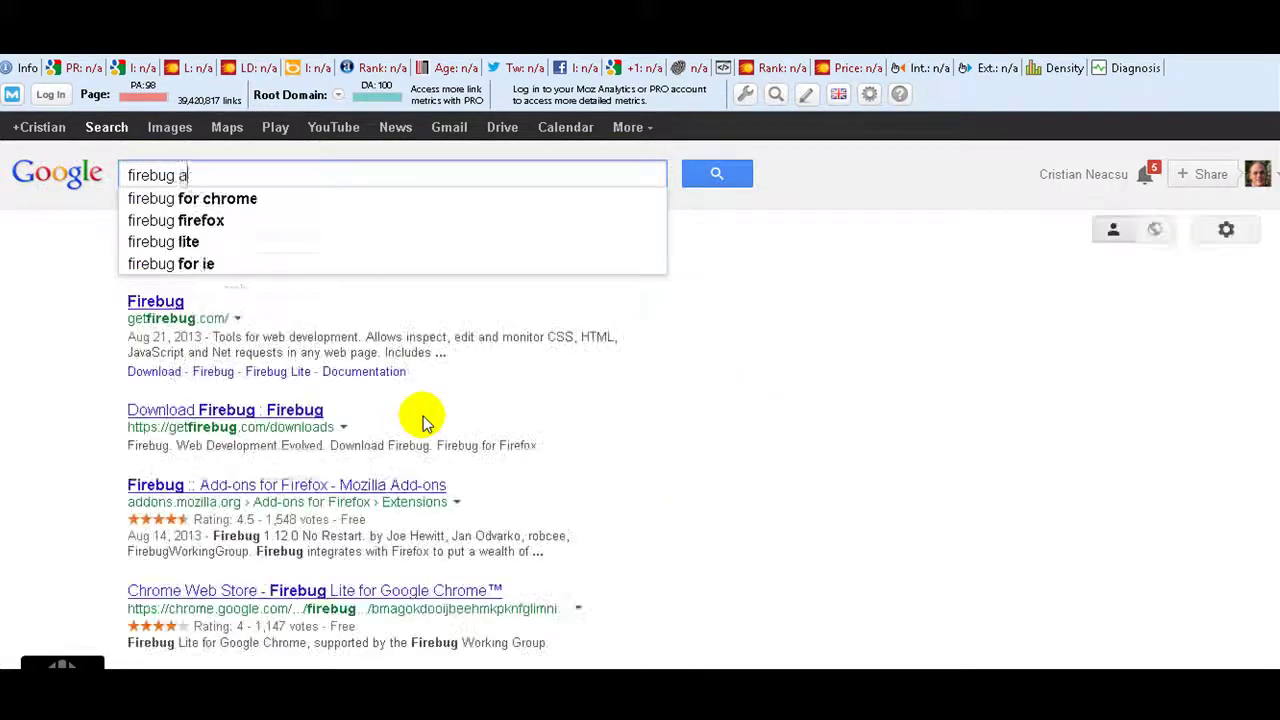
type("ddon")
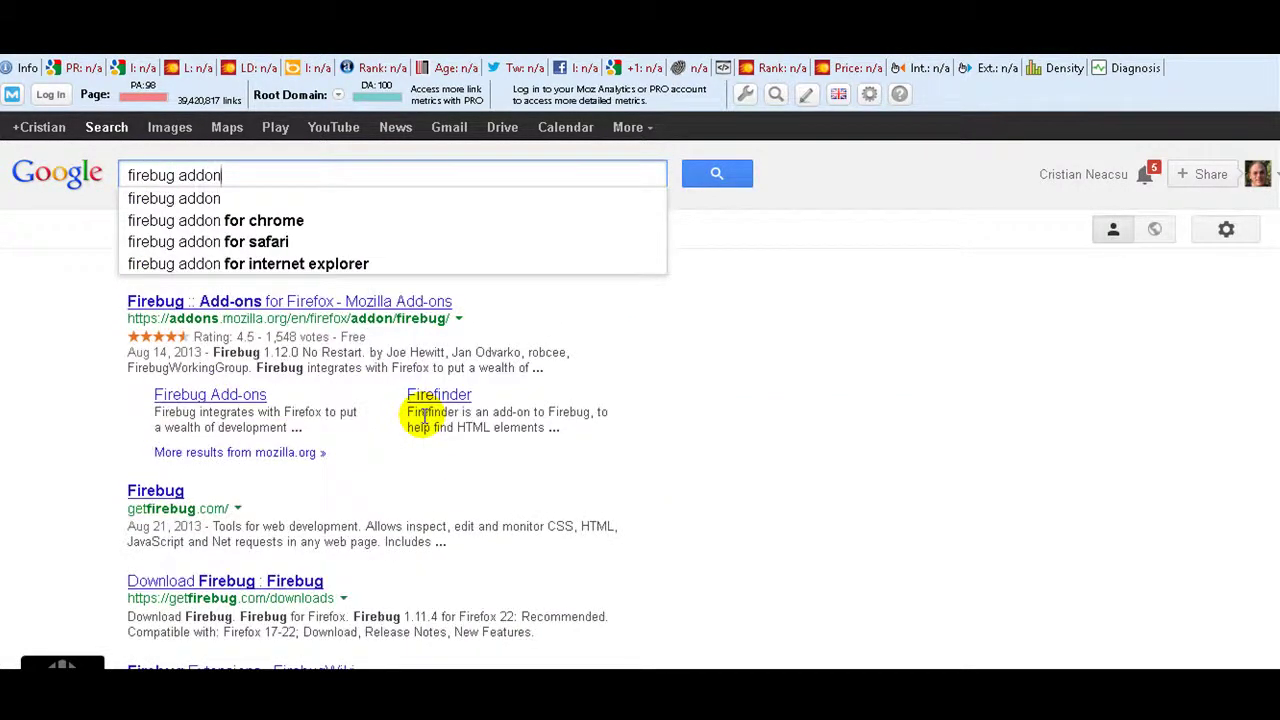
left_click(288, 480)
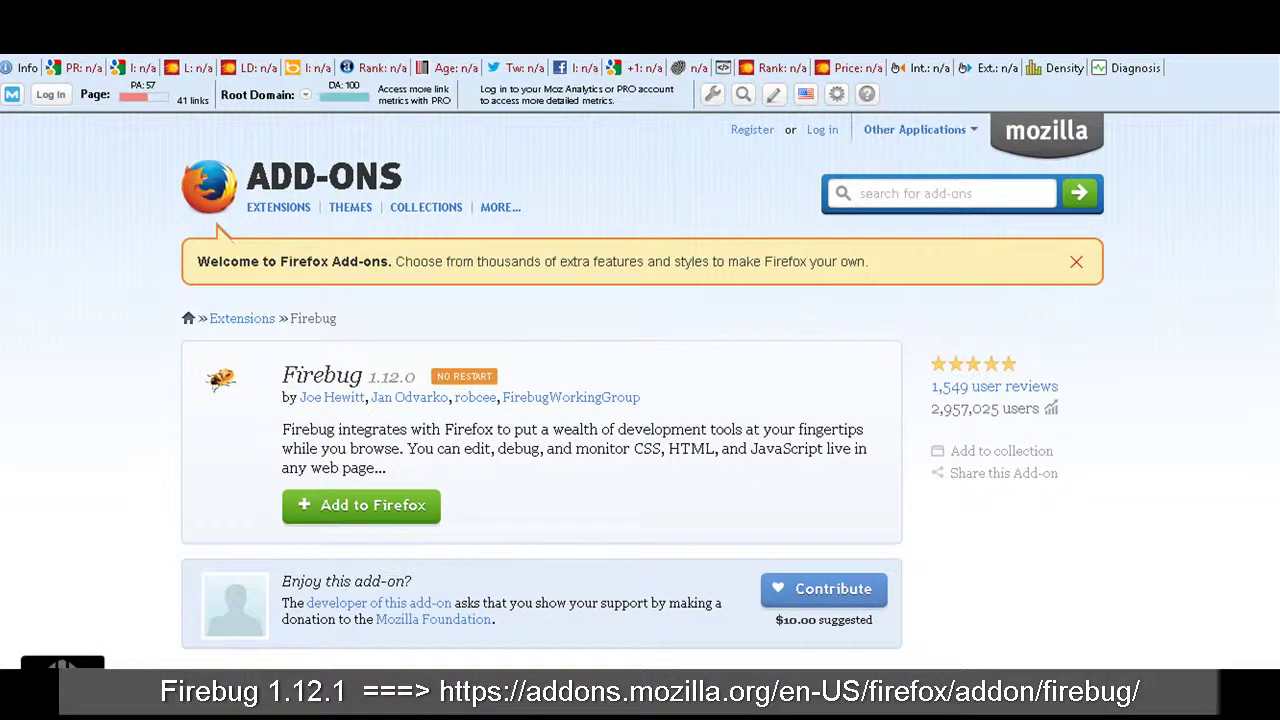
Switch from the Firebug add-on page back to the Gig Loads tab.
key("ctrl+Tab")
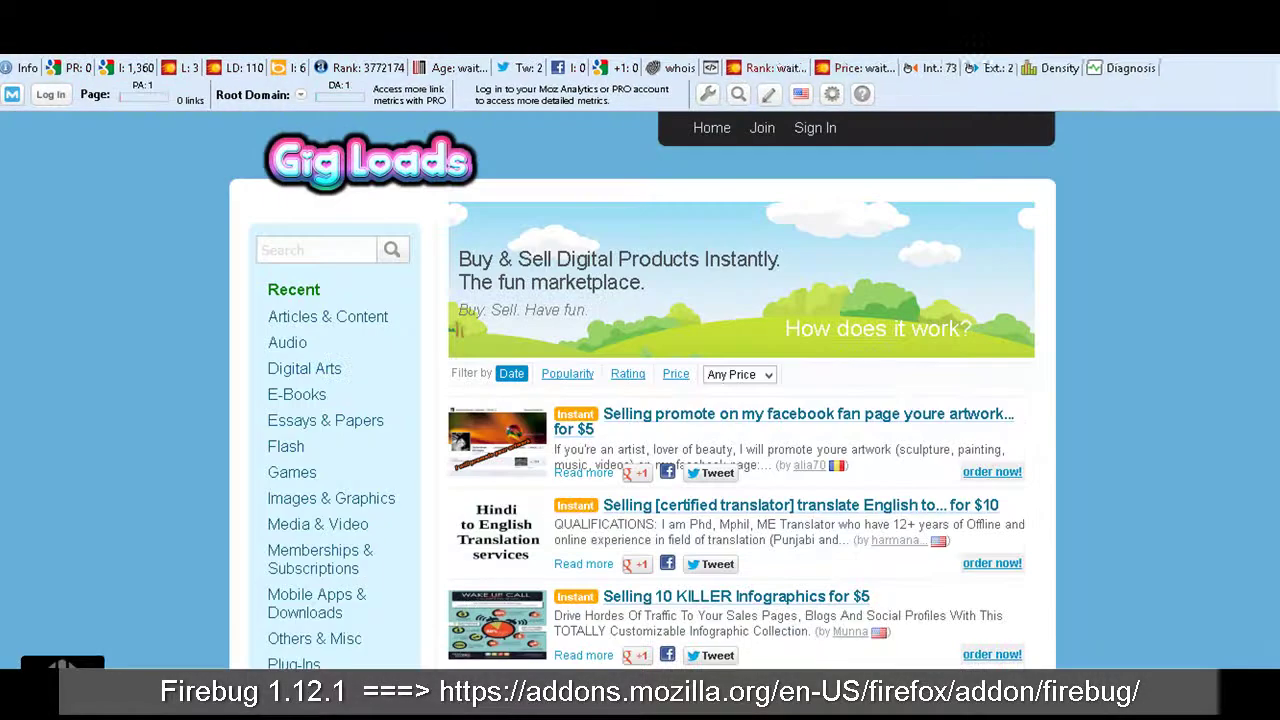